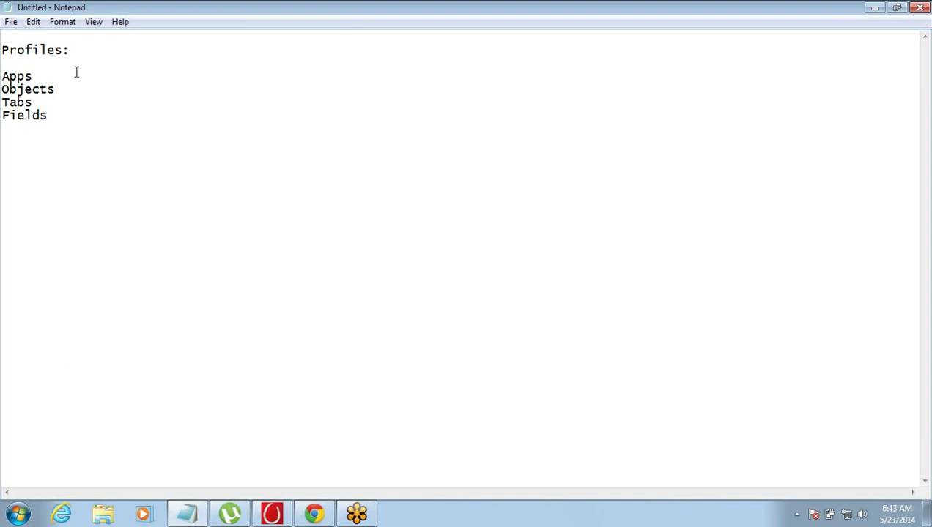
Append "- Field Level Security" to the Fields line in the Profiles notes.
click(57, 89)
shift+click(3, 91)
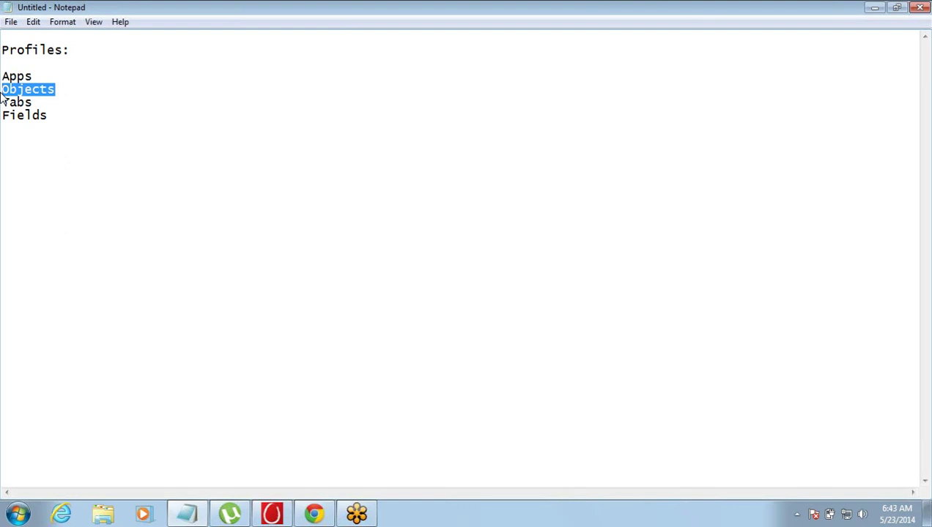
key(Right)
key(Down)
key(Down)
key(End)
text(- FIeld)
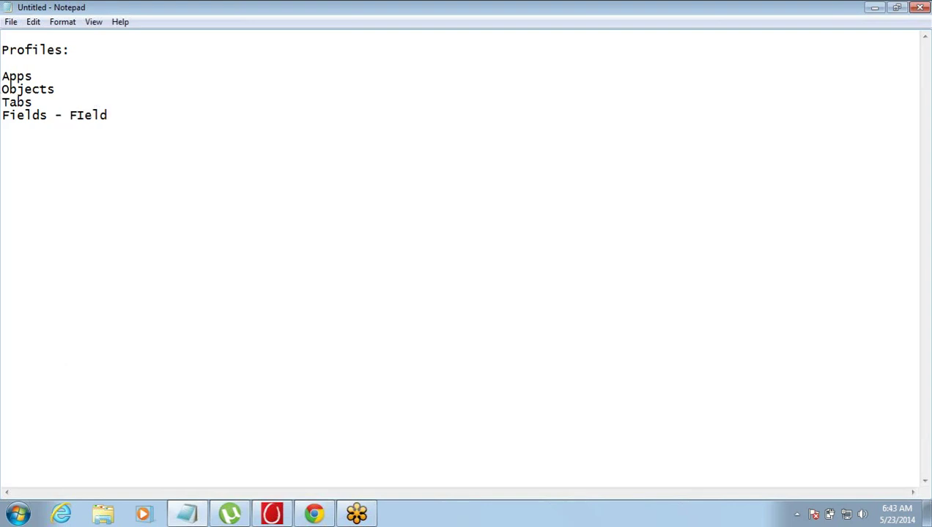
drag(84, 115, 77, 115)
text(i)
key(Up)
key(Down)
key(End)
text(Level Sec)
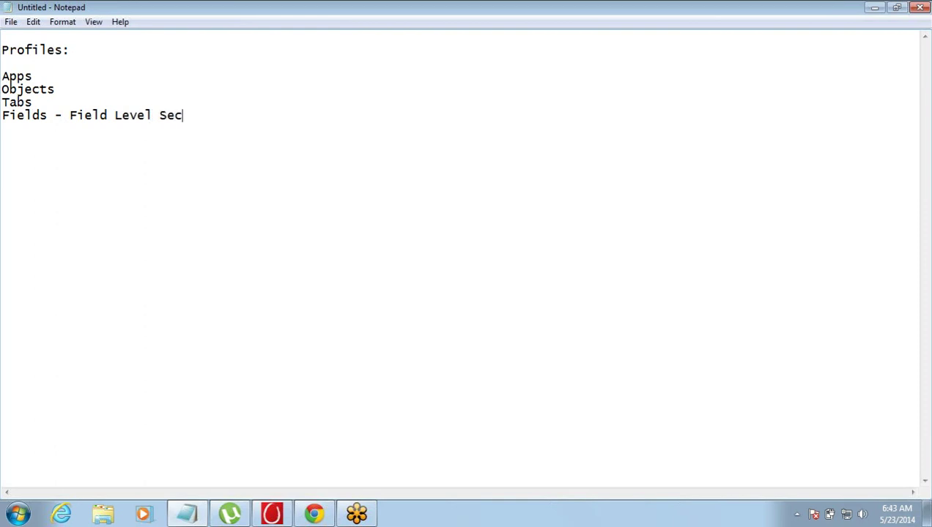
text(urity)
Switch to the Salesforce setup page in Chrome and open the list of user profiles.
mouse_move(313, 513)
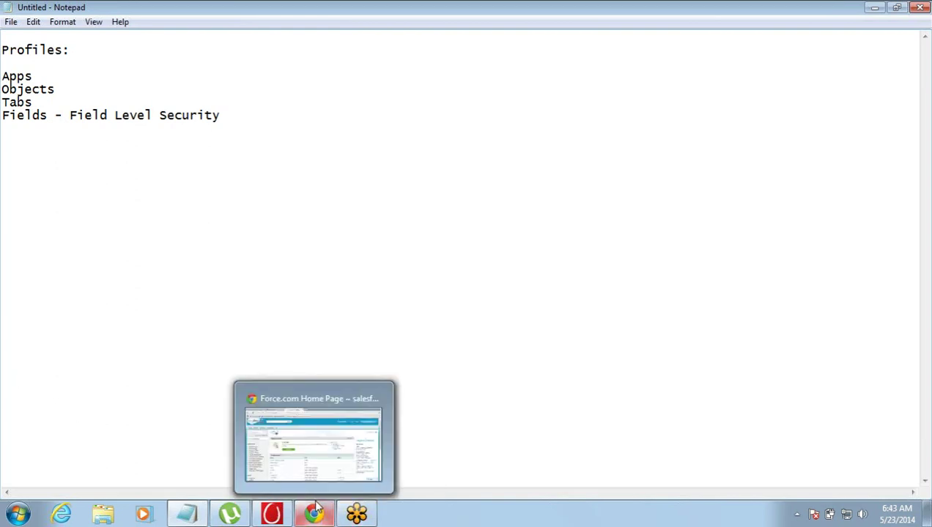
click(328, 406)
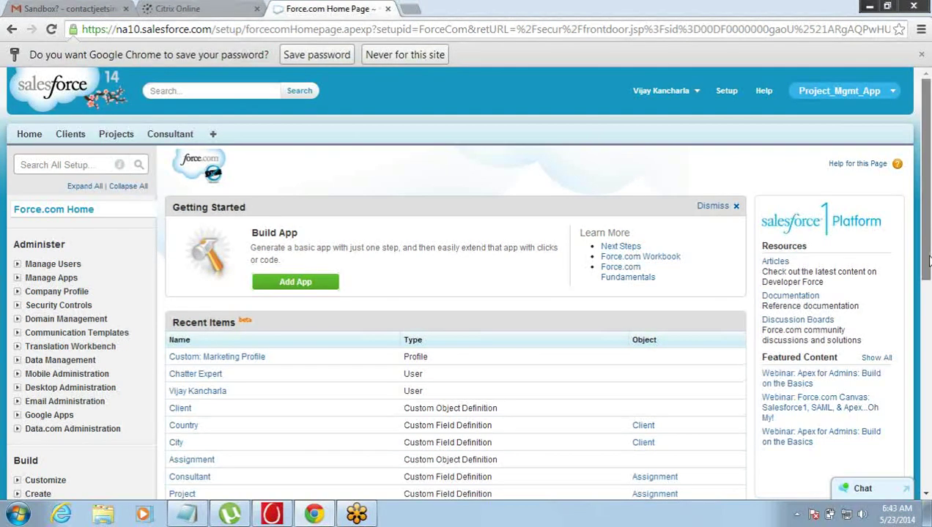
scroll(595, 347, down, 3)
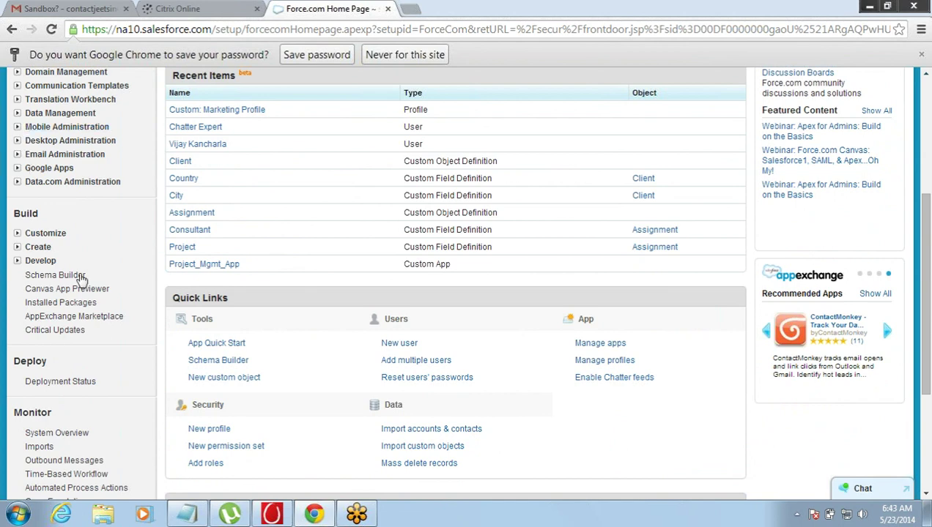
drag(929, 363, 924, 249)
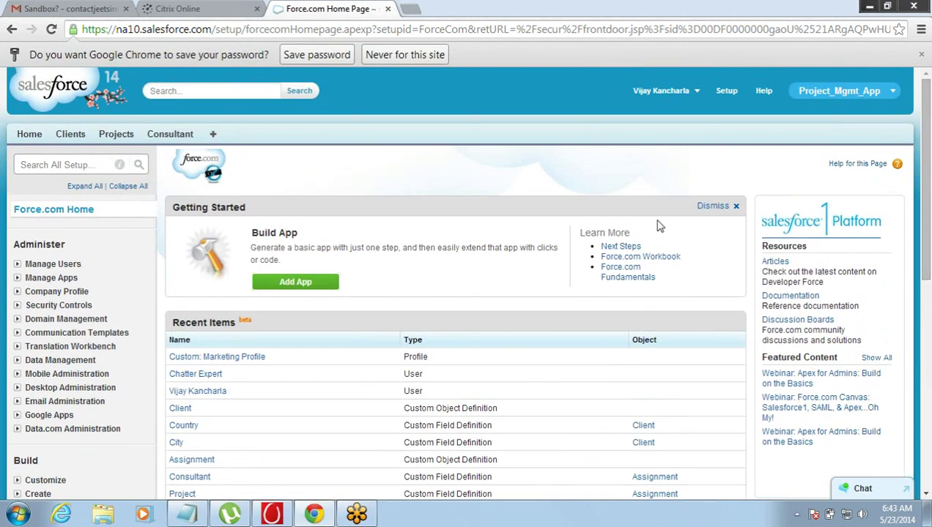
click(16, 265)
click(49, 334)
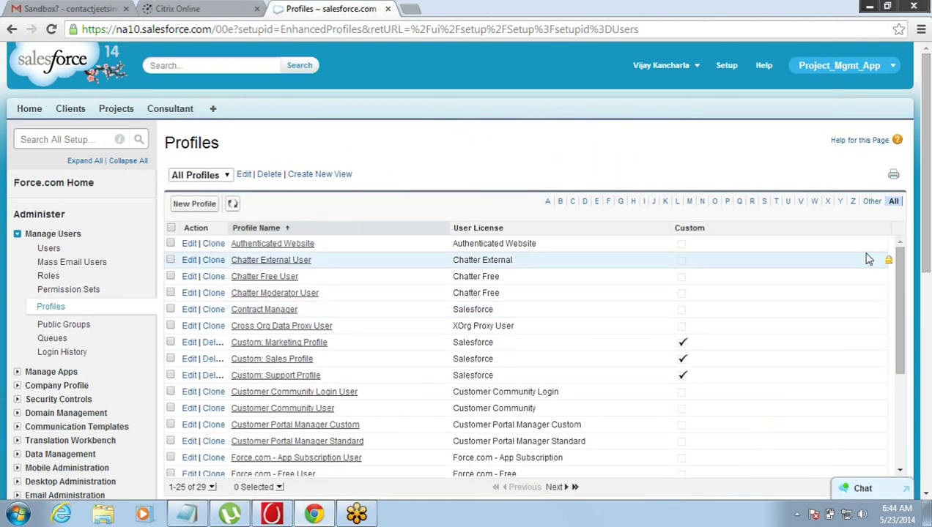
Display 50 records per page in the profile list and open the System Administrator profile.
drag(926, 251, 927, 310)
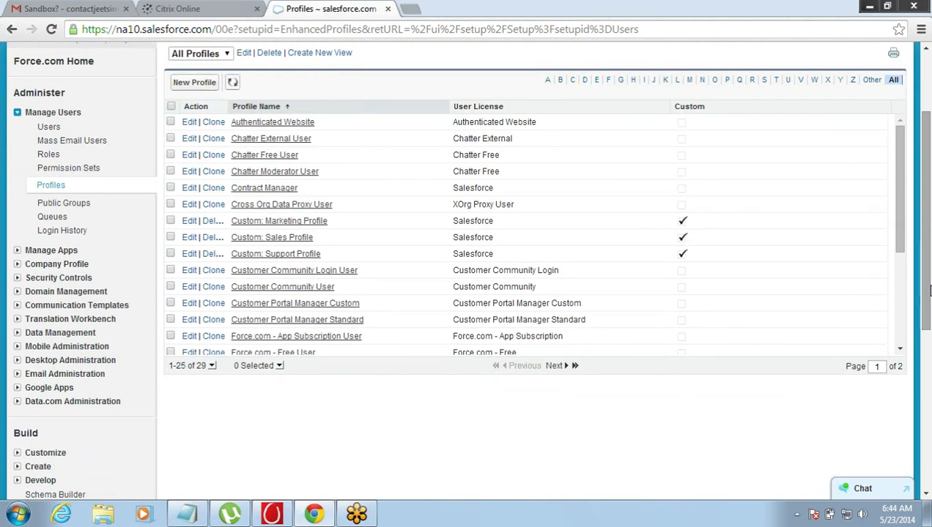
drag(894, 214, 901, 345)
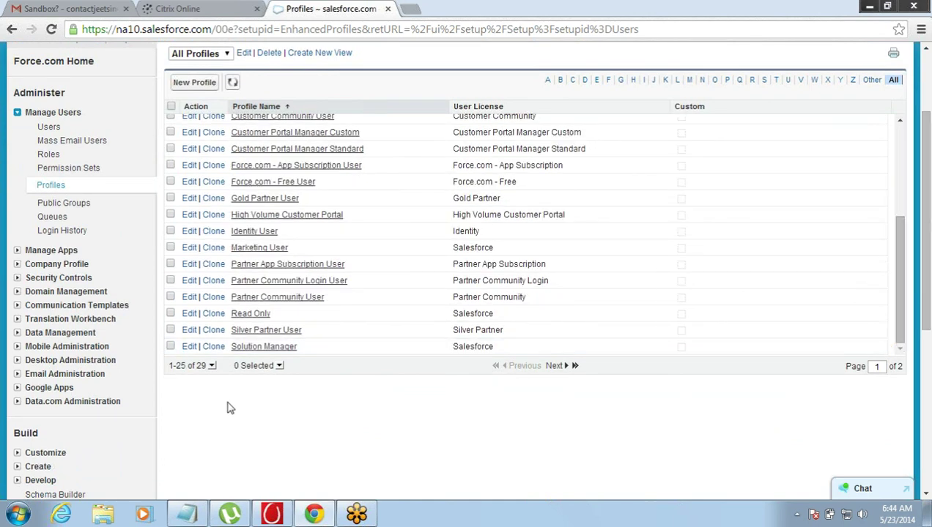
click(212, 367)
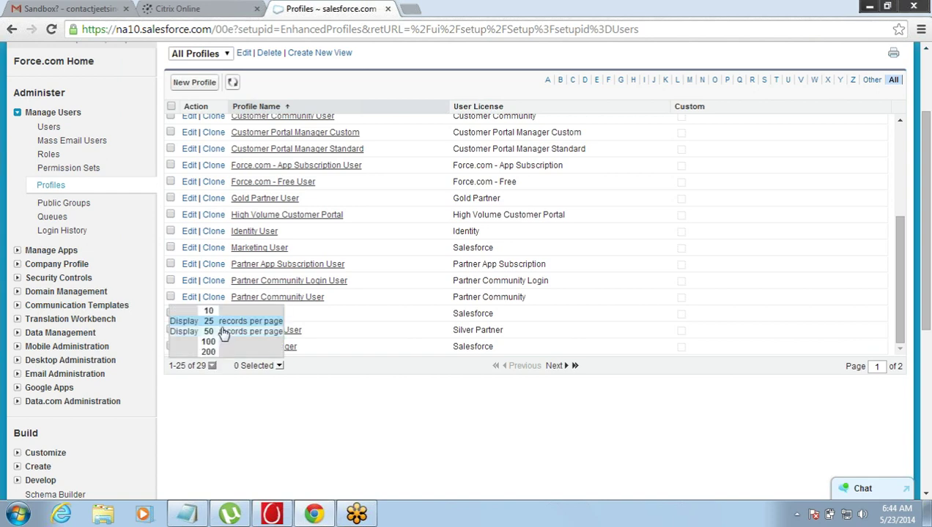
click(221, 332)
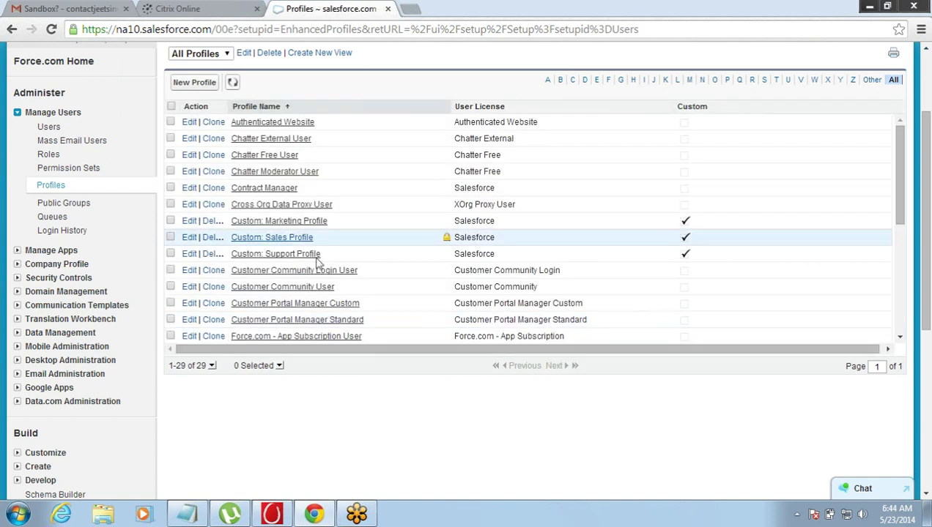
drag(901, 151, 901, 292)
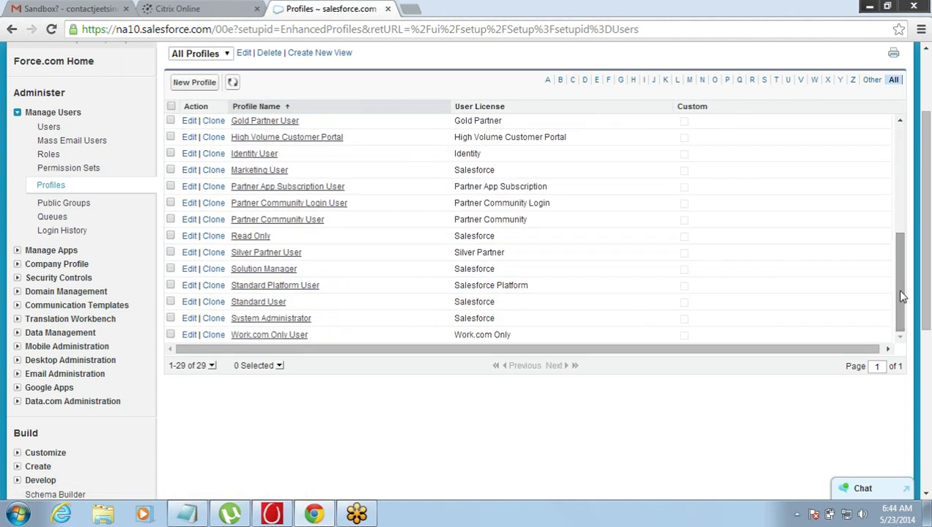
click(256, 320)
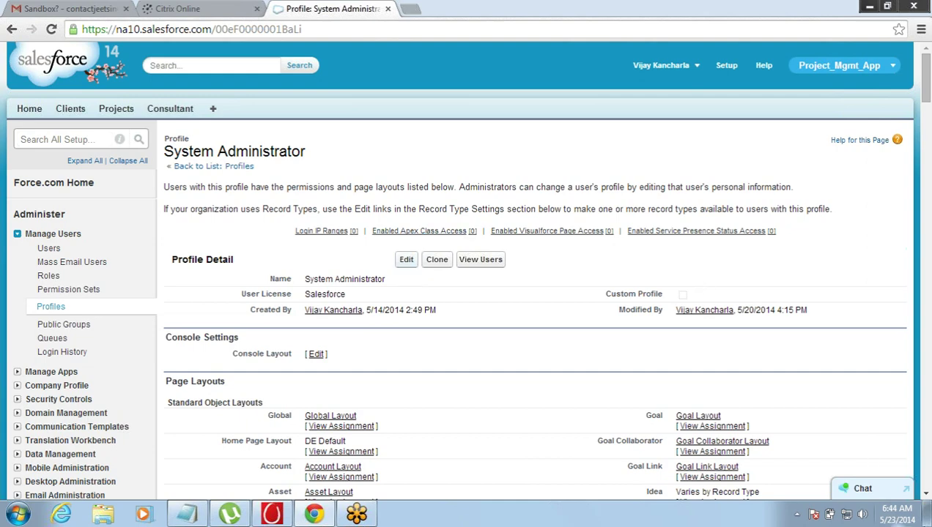
Open the custom field-level security settings of the Project object from the System Administrator profile.
click(926, 496)
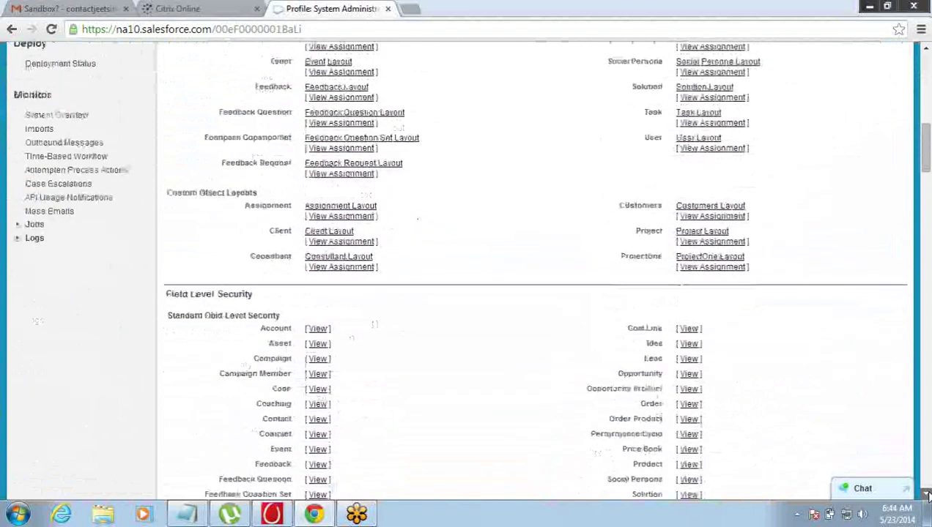
click(926, 496)
click(926, 496)
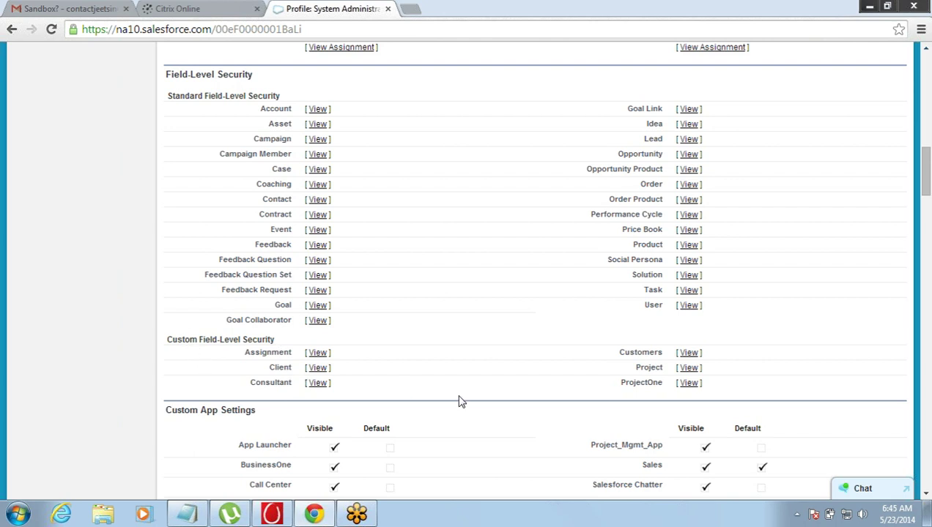
drag(636, 367, 668, 374)
click(691, 370)
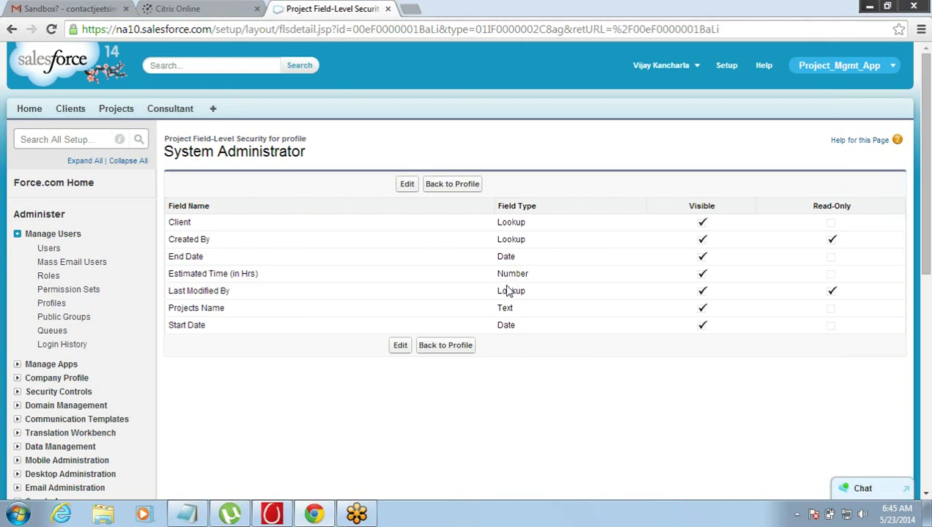
Edit the Project field-level security, keeping Estimated Time (in Hrs) visible and marking it read-only.
click(405, 185)
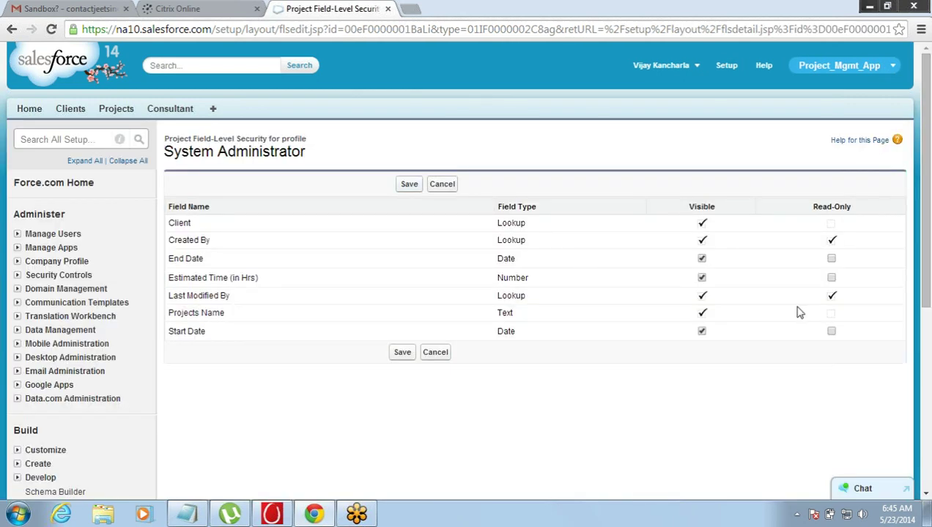
scroll(920, 270, down, 1)
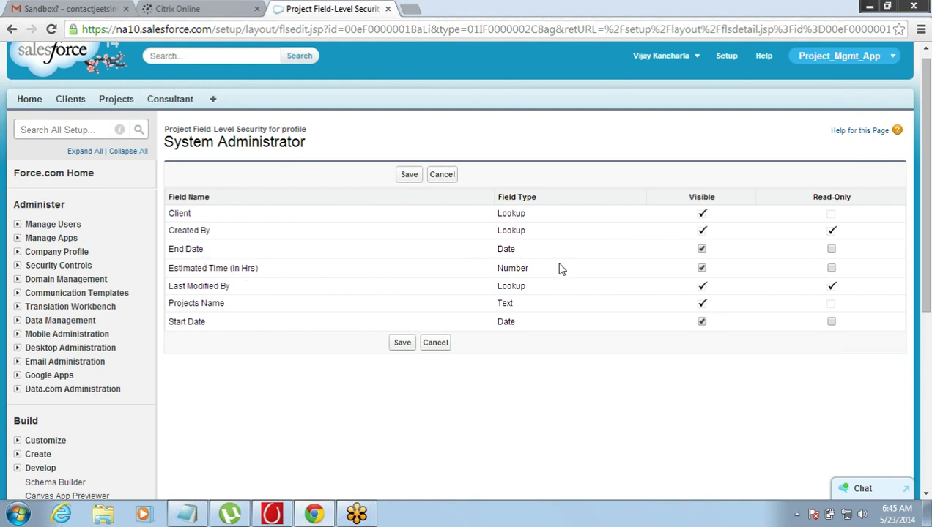
click(702, 270)
click(702, 269)
click(831, 269)
Return to the Notepad notes and highlight the Objects entry in the Profiles list.
click(187, 516)
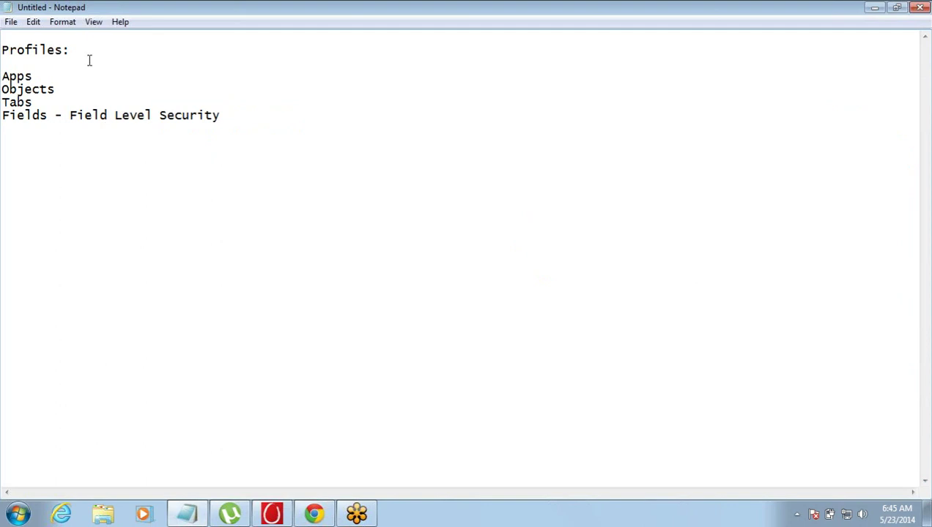
drag(60, 88, 2, 86)
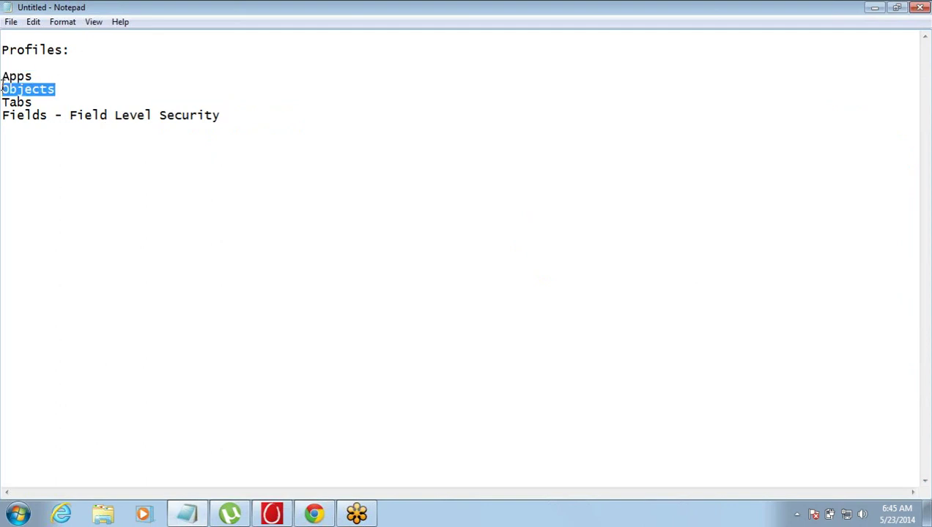
click(3, 115)
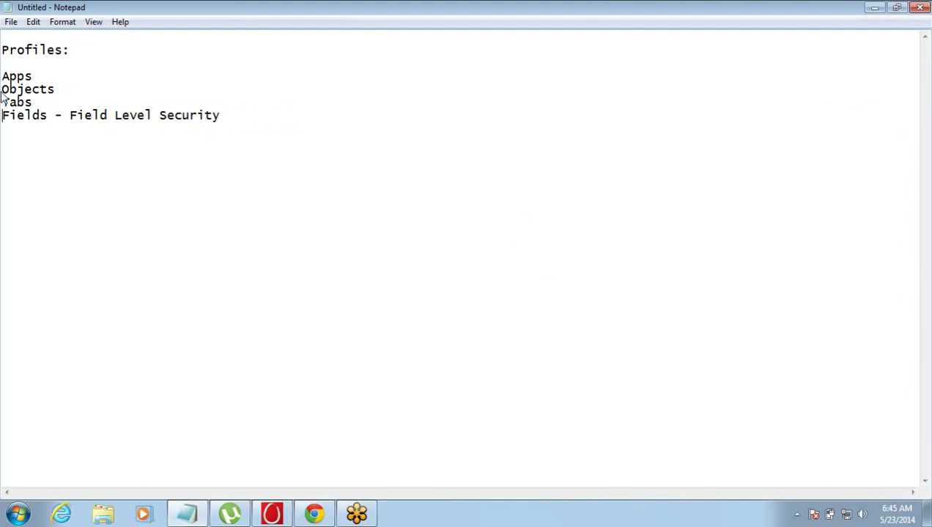
drag(2, 89, 60, 88)
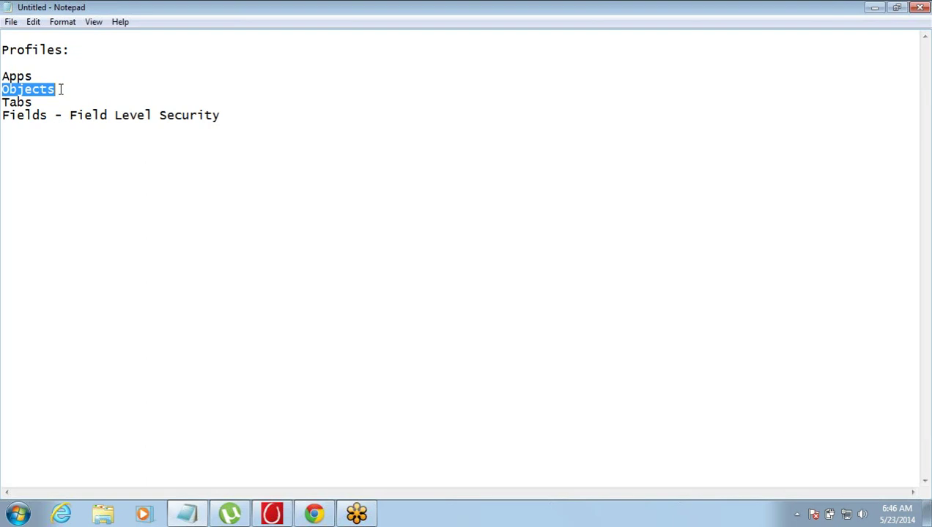
Add a "Data Access" line below the Fields entry, separated from it by a blank line.
click(242, 113)
key(Return)
key(Return)
key(Return)
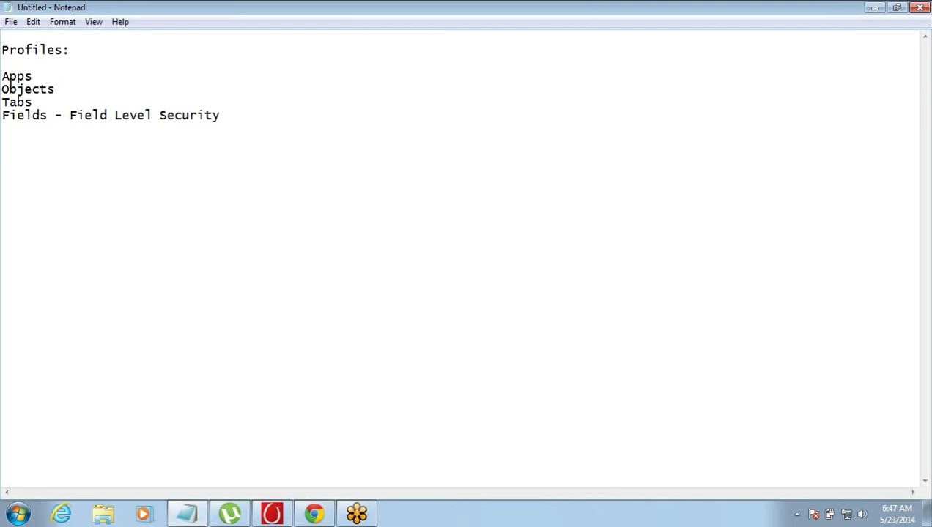
key(Up)
key(Up)
key(Up)
key(Up)
key(Up)
key(Up)
key(shift+Down)
key(shift+Down)
key(shift+Down)
key(shift+Down)
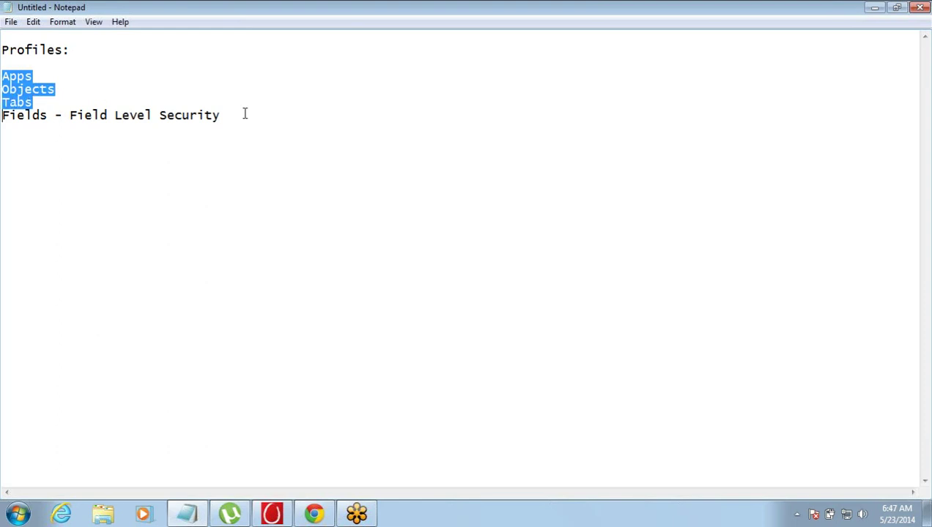
key(Down)
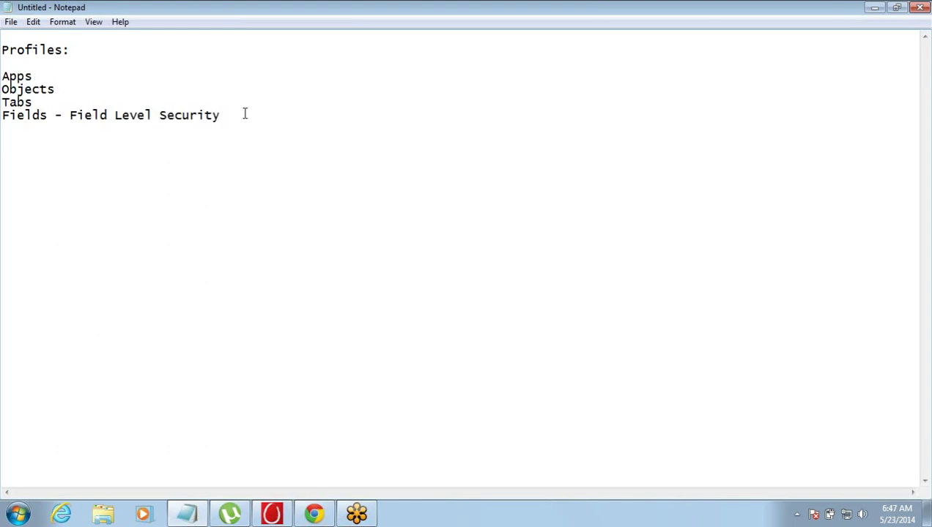
text(Data  Access)
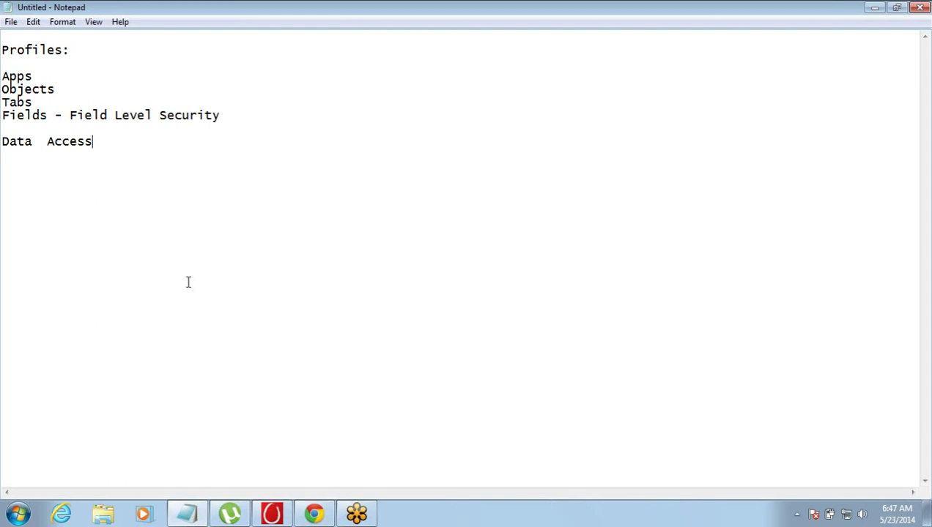
Start Microsoft Office Excel 2007 and widen columns A and B of the blank sheet.
click(18, 516)
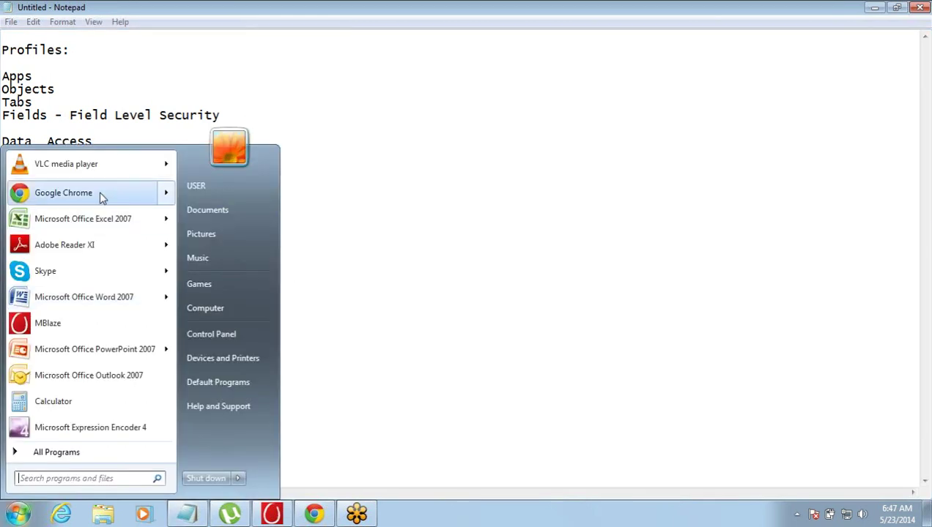
click(99, 216)
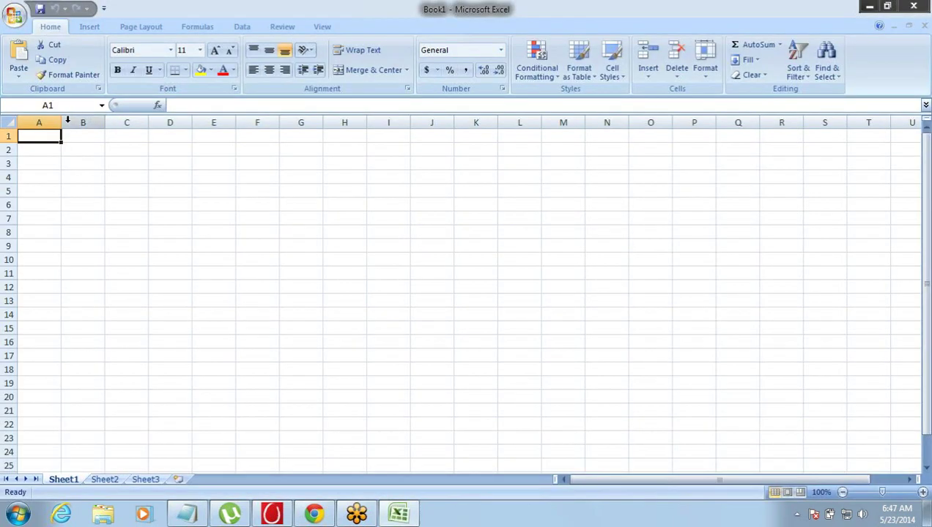
drag(50, 122, 175, 124)
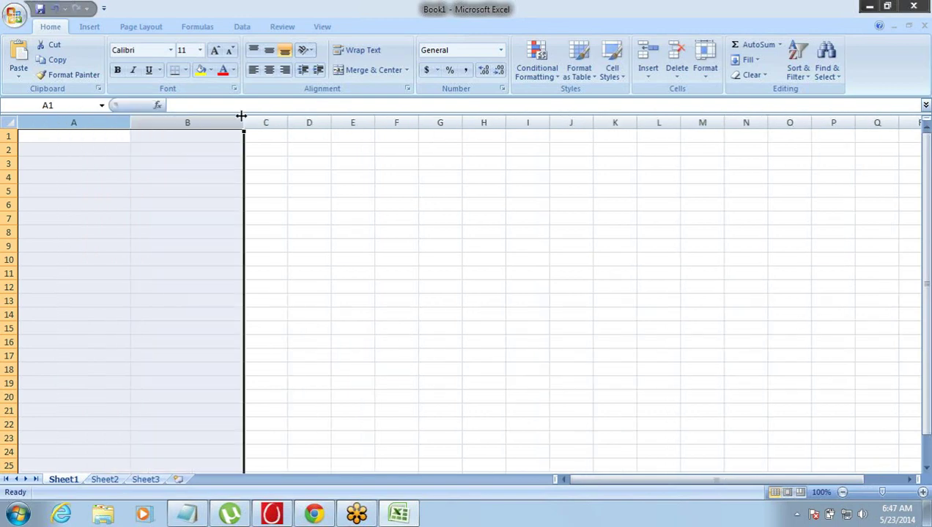
Enter "Accounts" in cell A2.
click(191, 151)
key(Left)
text(Accounts)
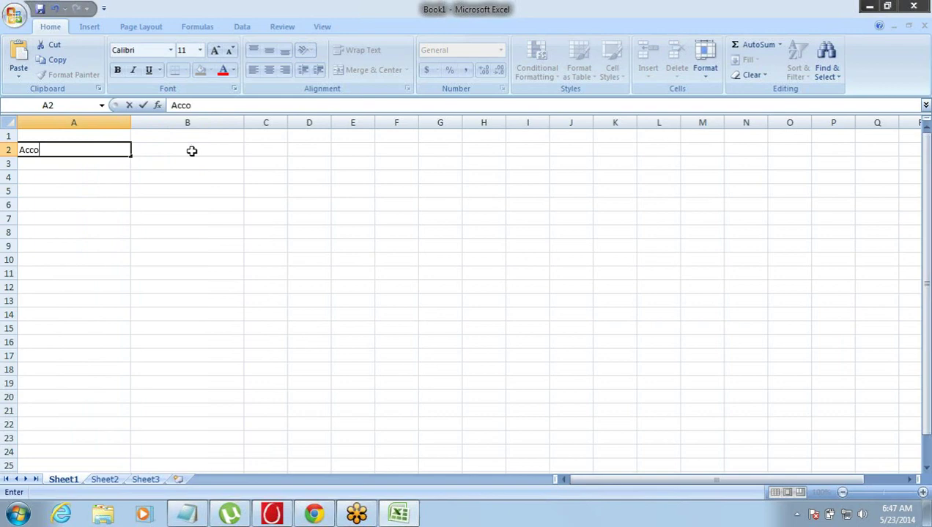
click(191, 151)
Replace the entry in cell A2 with "Clients" in bold.
key(Left)
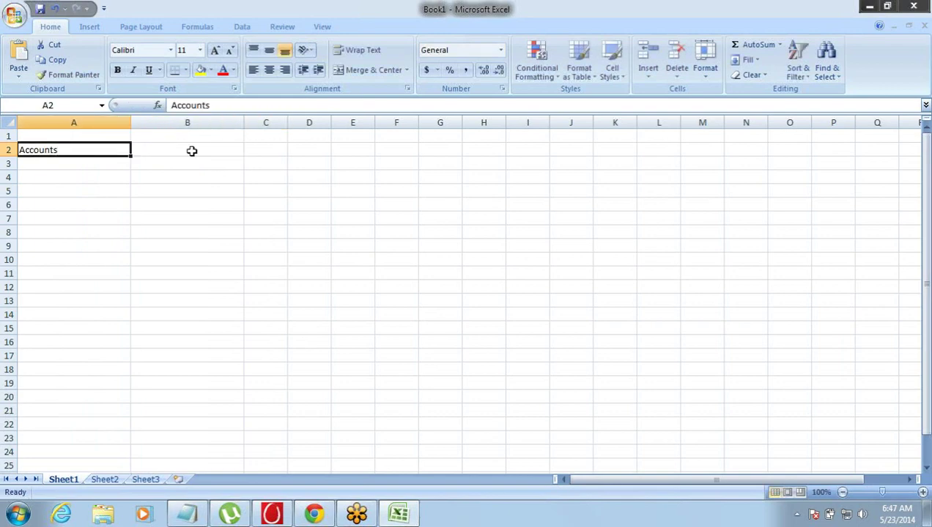
key(ctrl+b)
text(Ck)
key(BackSpace)
text(lients)
click(191, 151)
key(Left)
Enter "50 clients" in regular type in cell B2 beside the Clients label.
click(192, 150)
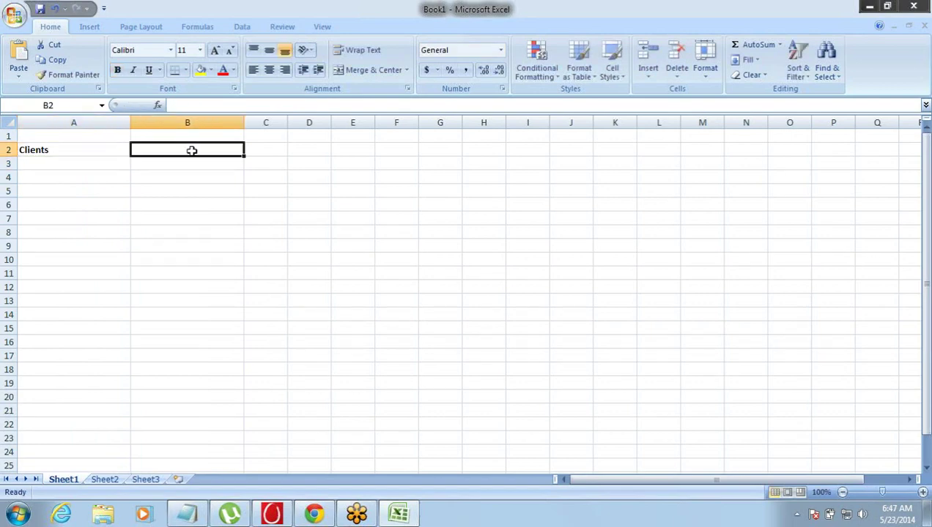
key(ctrl+b)
text(50 cl)
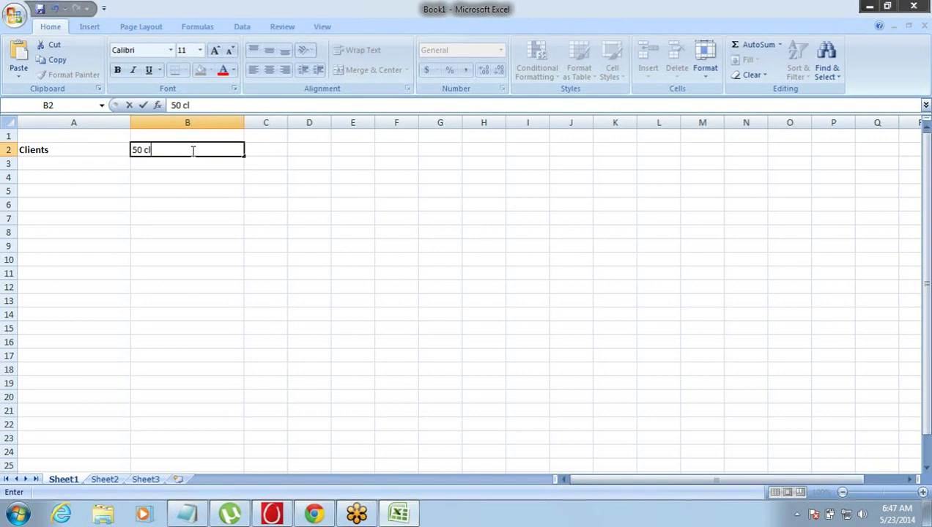
text(ients)
key(Tab)
key(Return)
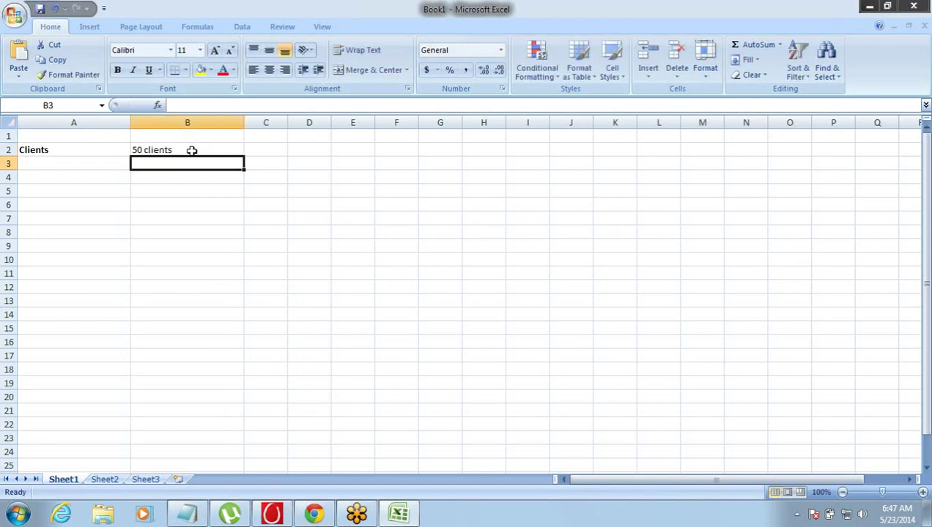
Enter the first names of two people in cells A4 and A5, below the Clients label.
key(Left)
key(Down)
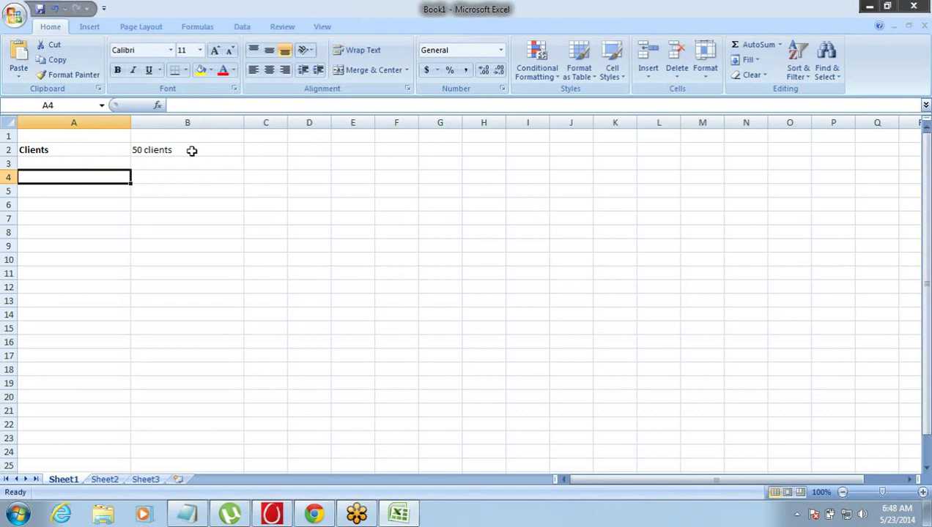
text(Vijay)
key(Tab)
key(Return)
text(A)
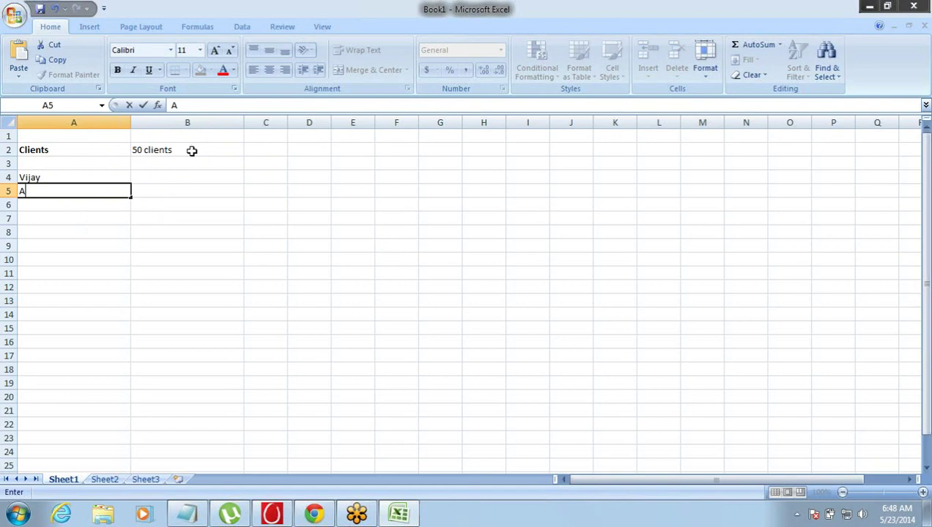
text(jay)
key(Tab)
Enter "20 Clients" in cell B4 beside the first person's name.
key(Left)
key(Up)
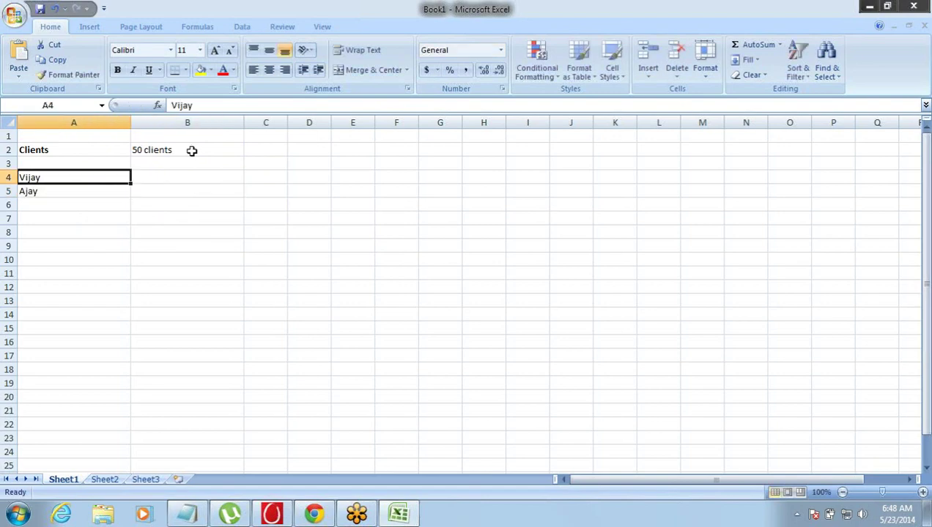
key(Right)
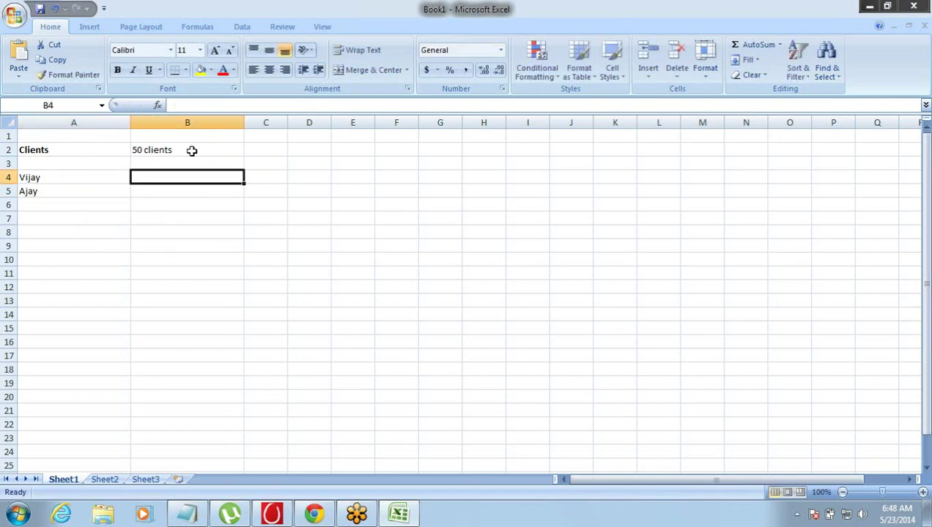
text(20 C)
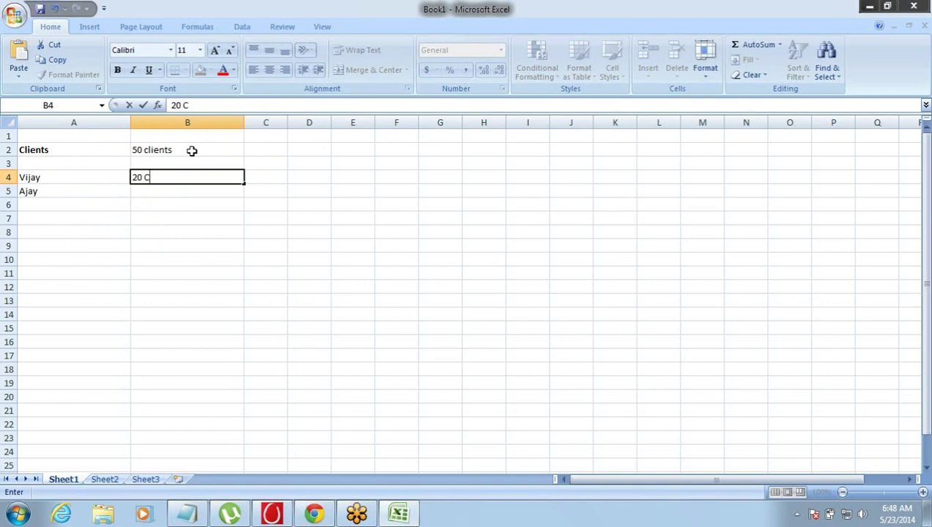
text(lients)
key(ctrl+Return)
Enter "30 Clients" in cell B5 beside the second person's name.
key(Down)
key(Left)
key(Right)
text(30 CL)
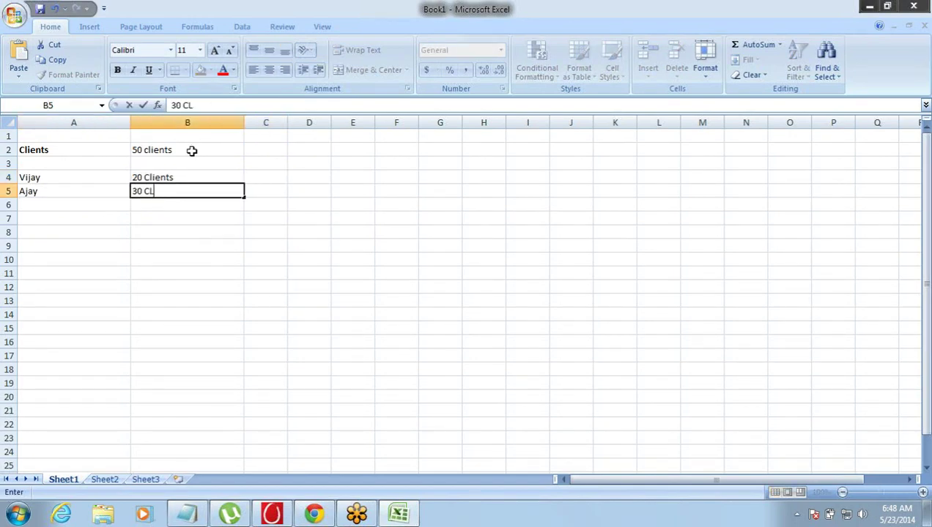
text(ients)
key(Return)
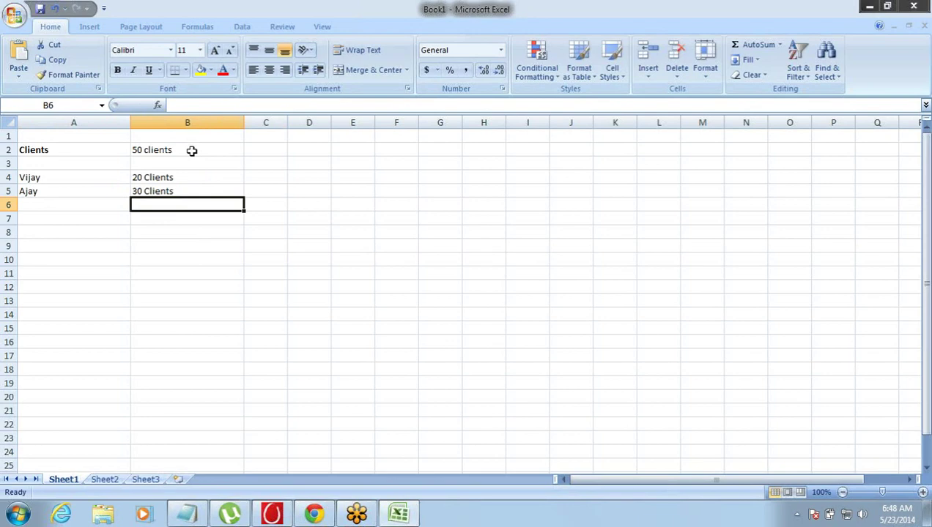
Examine the two people's names in rows 4 and 5 together with the client share assigned to each.
double_click(71, 201)
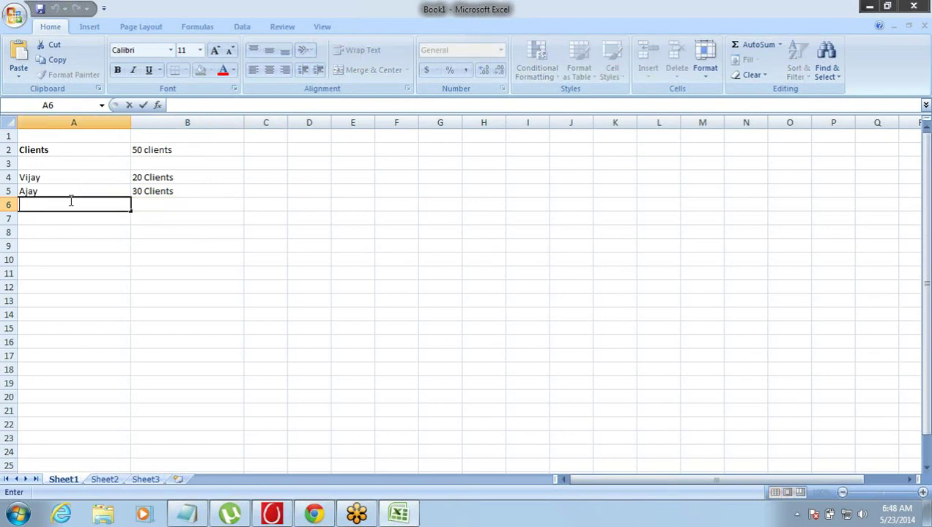
click(70, 189)
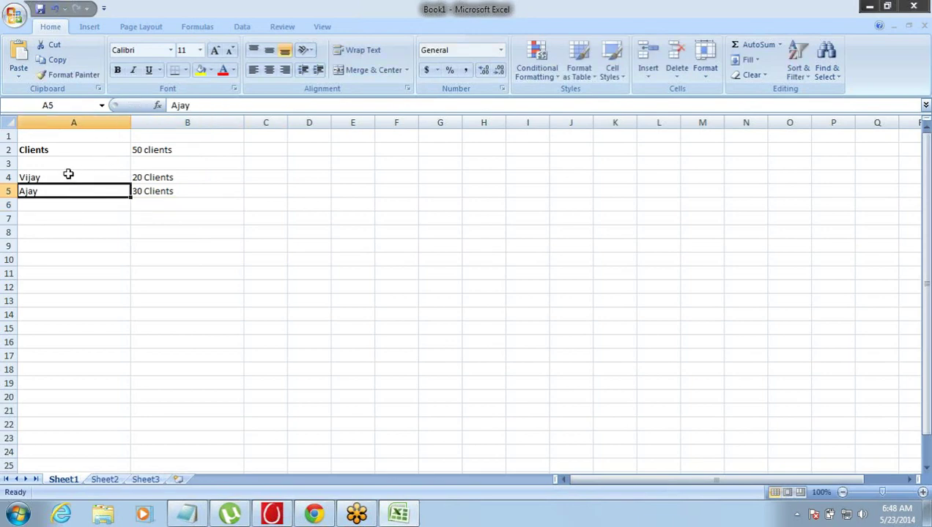
click(68, 174)
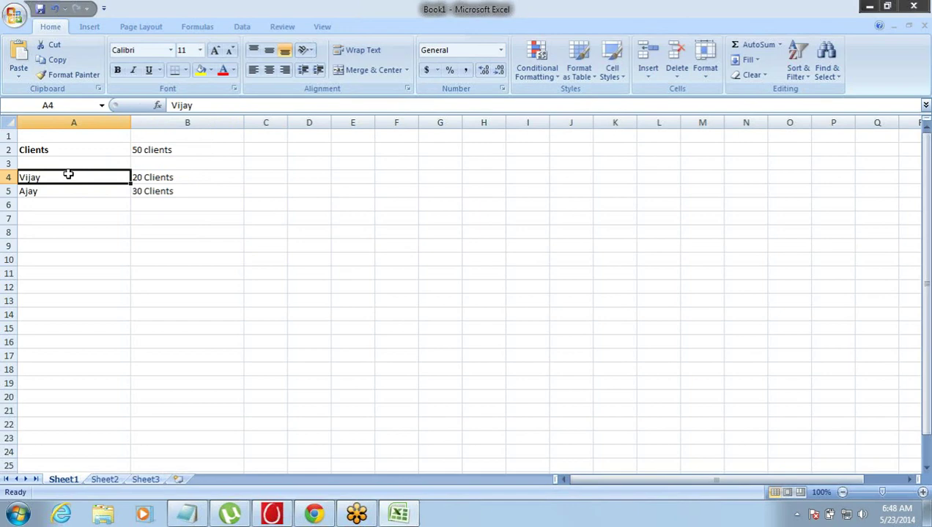
click(63, 190)
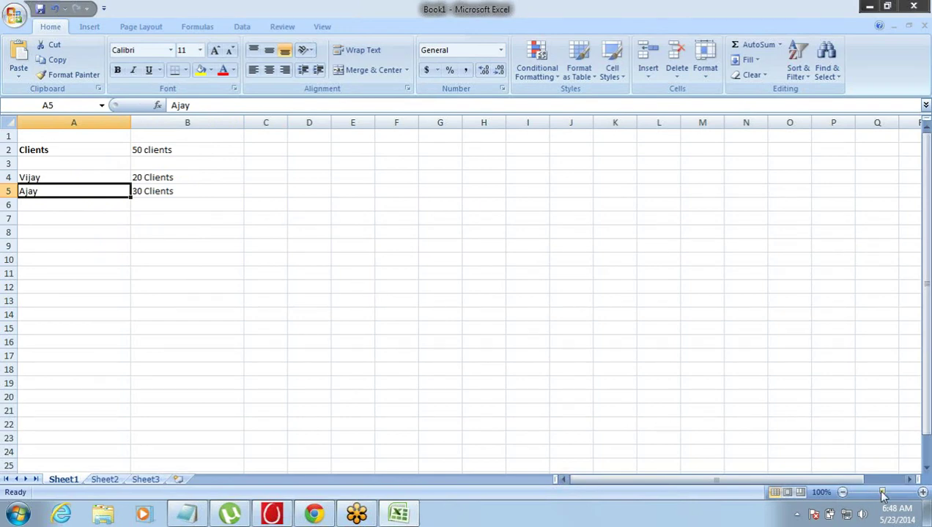
click(922, 493)
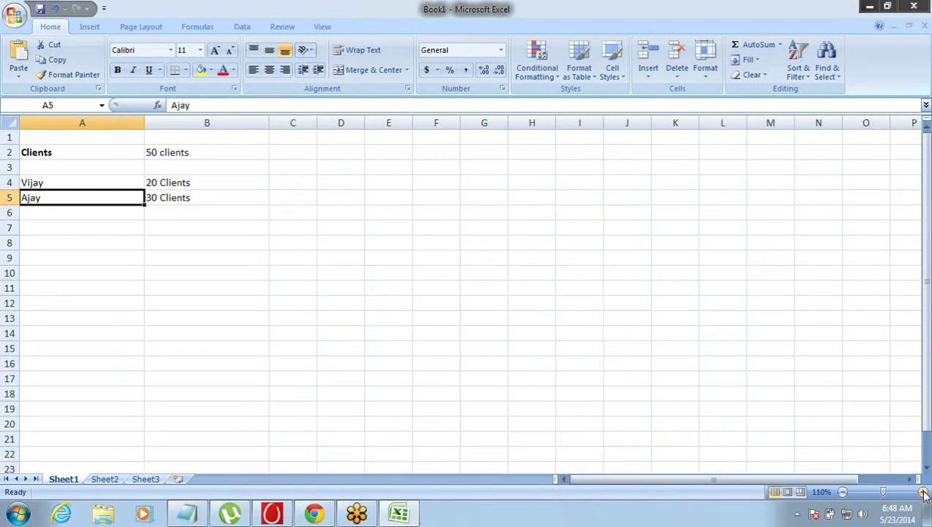
click(922, 493)
click(922, 493)
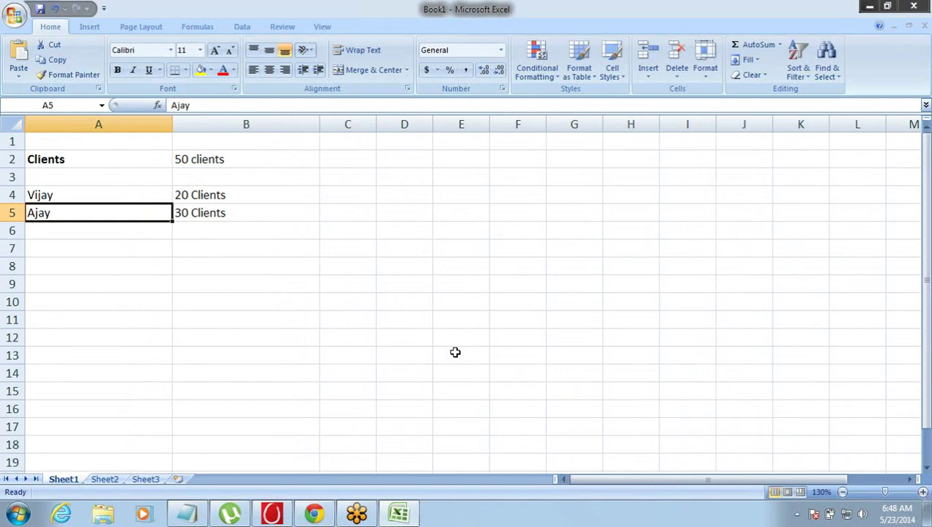
click(218, 213)
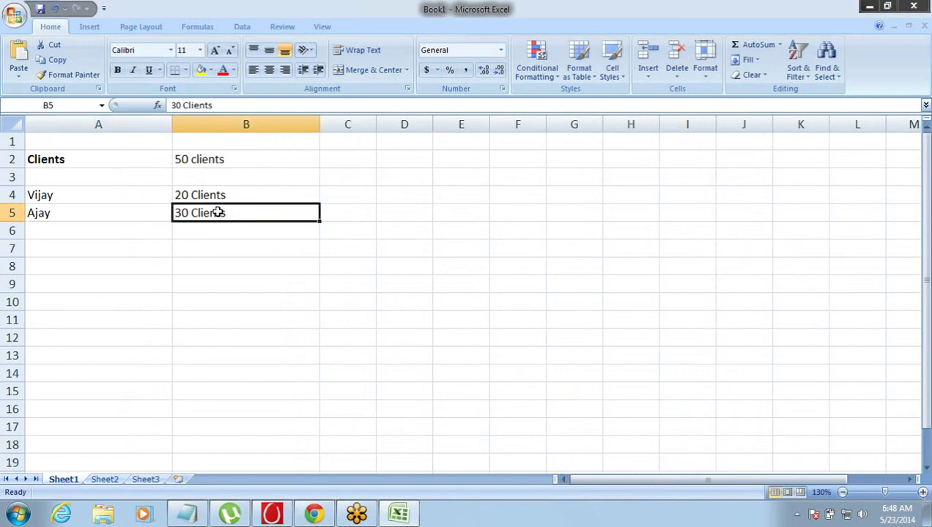
drag(91, 213, 223, 227)
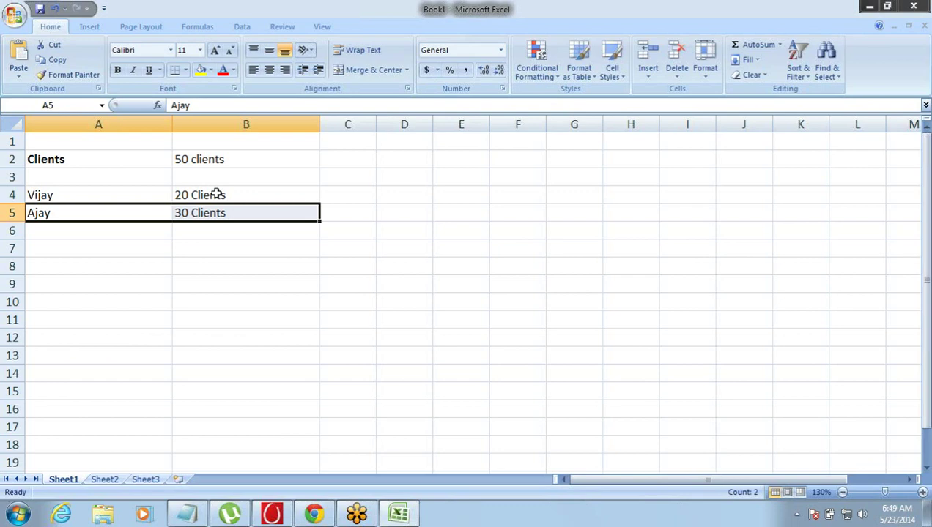
key(shift+Left)
key(Right)
key(Left)
key(Right)
key(Left)
key(Right)
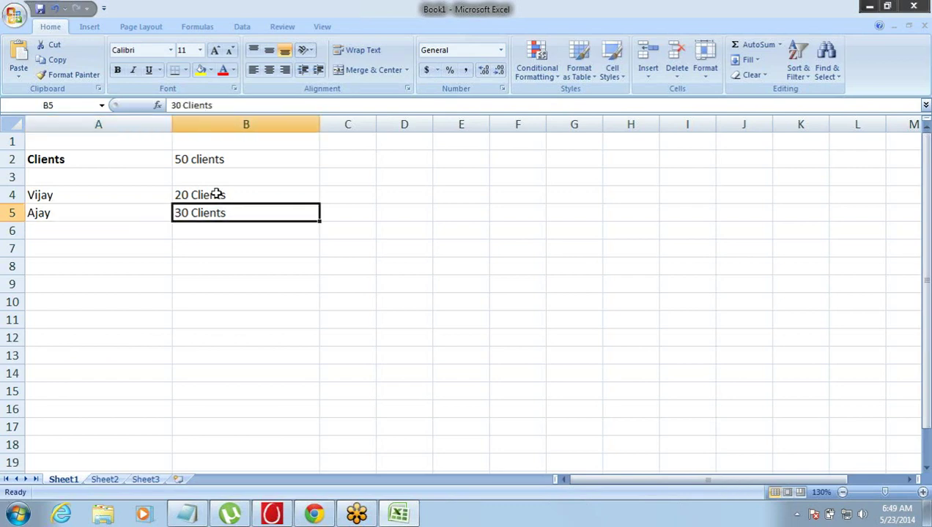
key(Up)
key(Down)
key(Left)
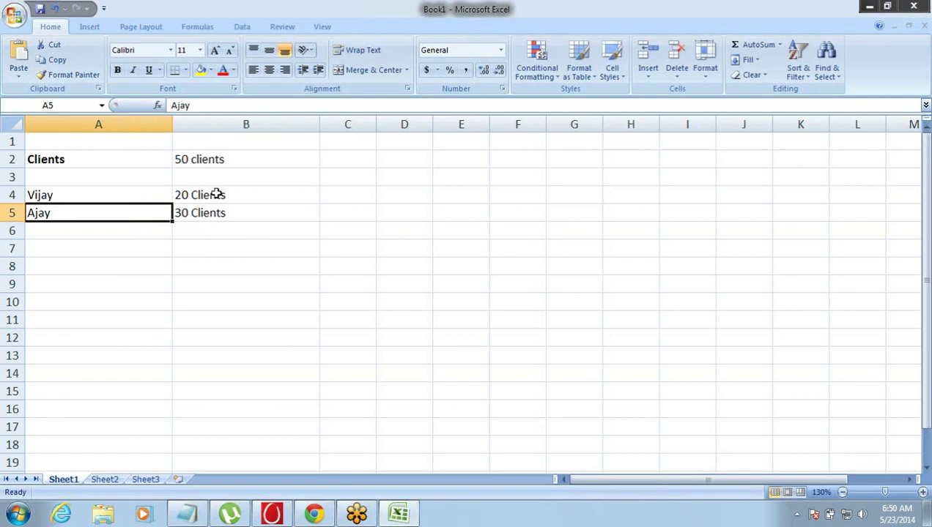
Compare the overall Clients entry in row 2 with the two people's individual shares in A4:B5.
key(Up)
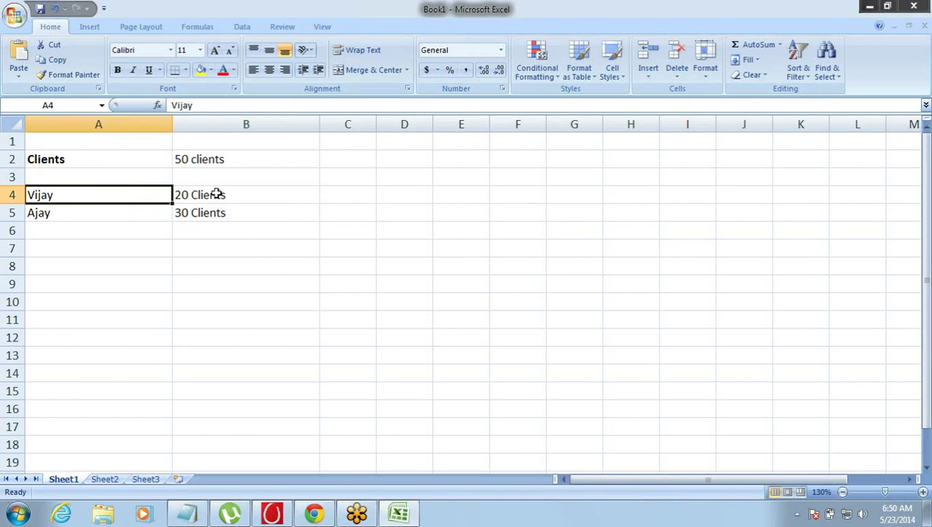
key(Up)
key(Up)
key(Up)
key(Down)
key(Down)
key(Down)
key(Right)
key(shift+Down)
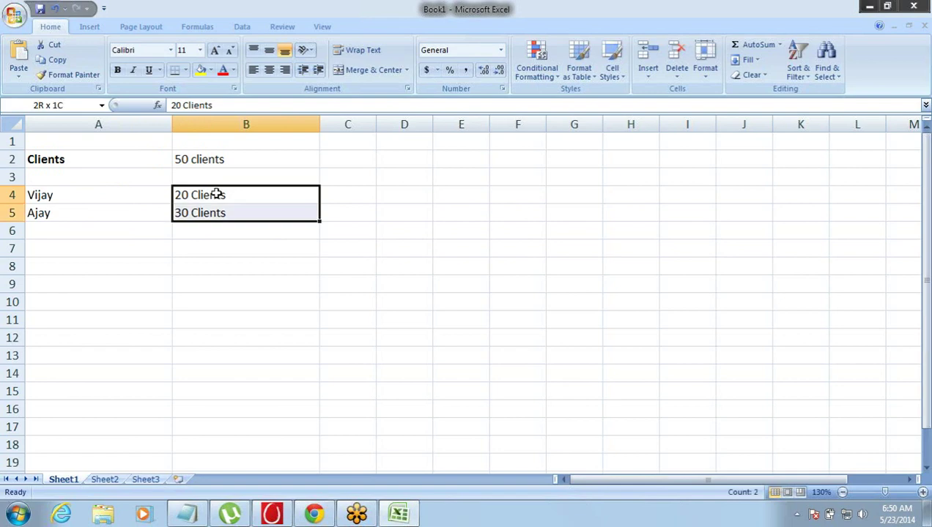
click(119, 161)
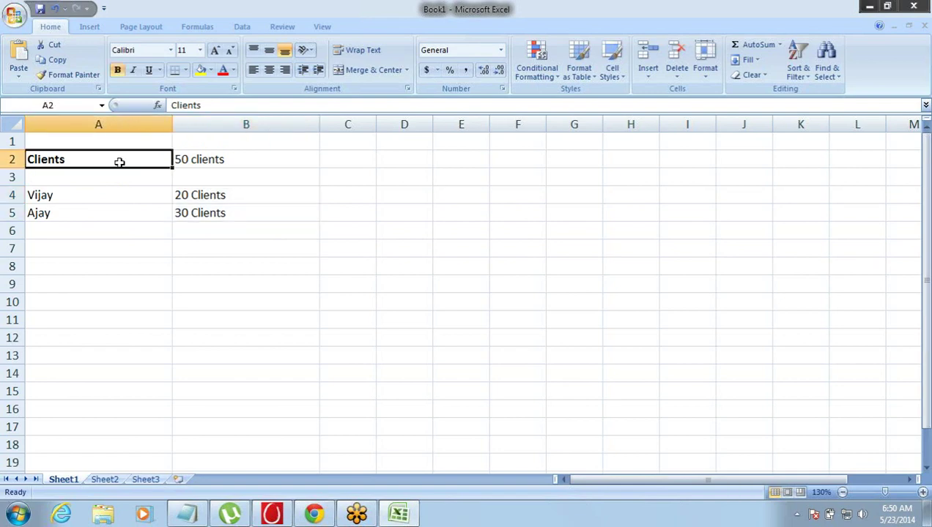
drag(100, 197, 96, 214)
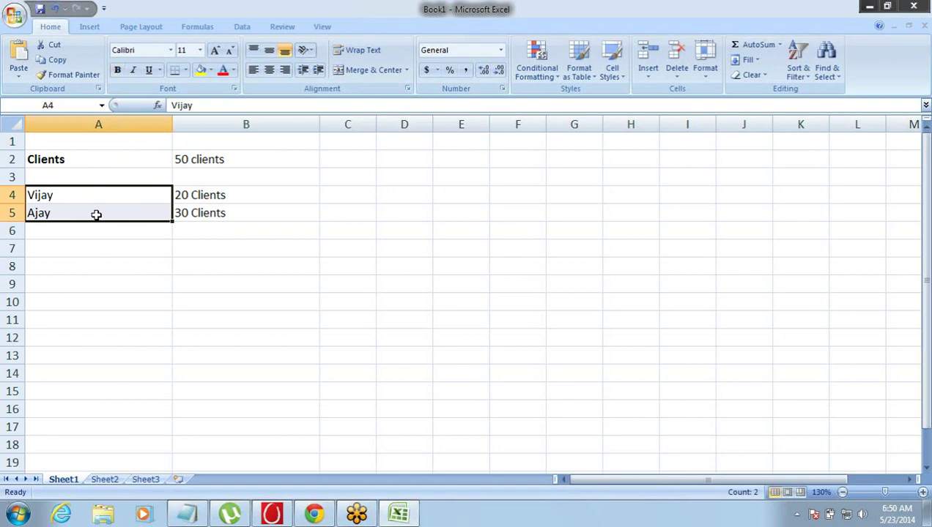
Switch to the Notepad notes, review the Profiles list, and add the heading "Sharing Settings:" below Data Access.
click(184, 518)
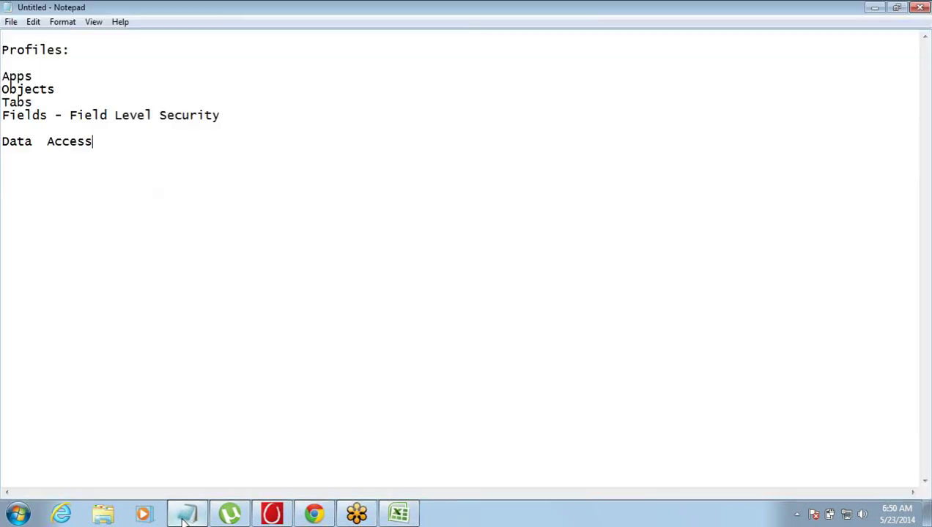
drag(58, 88, 45, 108)
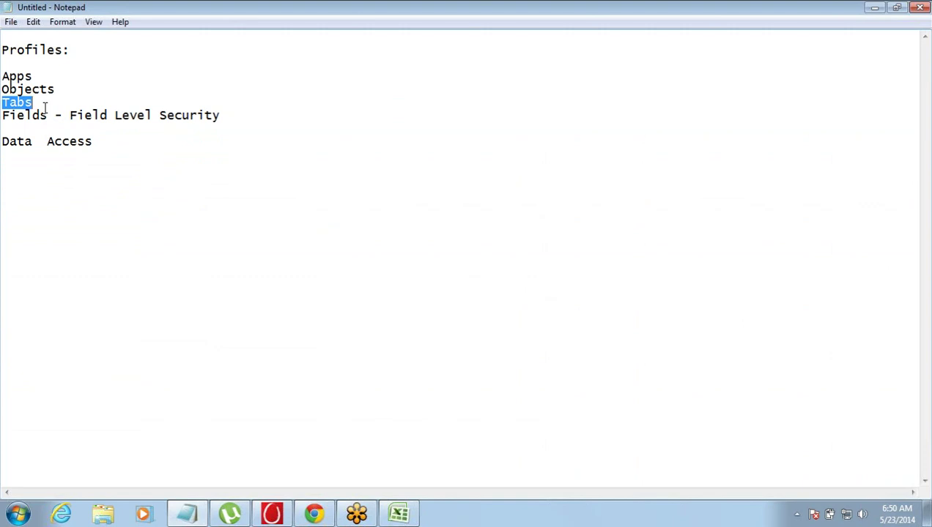
drag(4, 76, 34, 77)
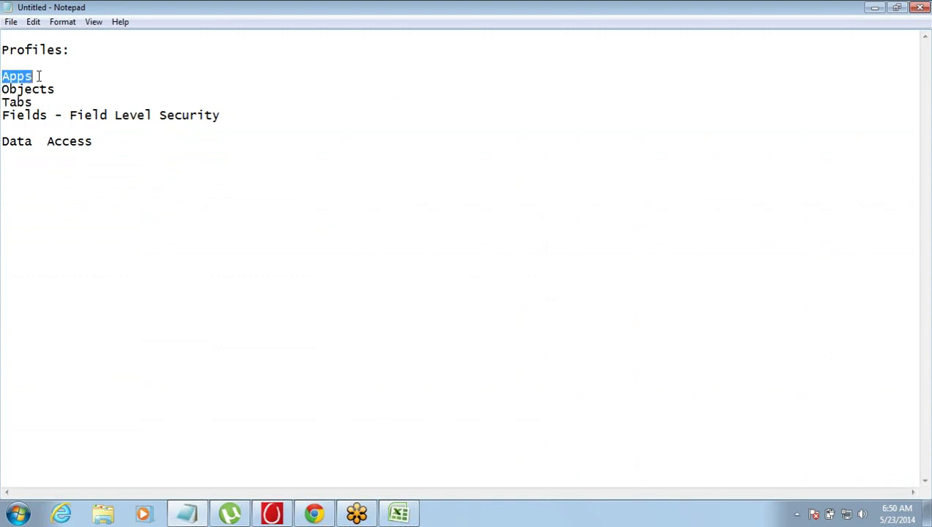
drag(3, 115, 57, 121)
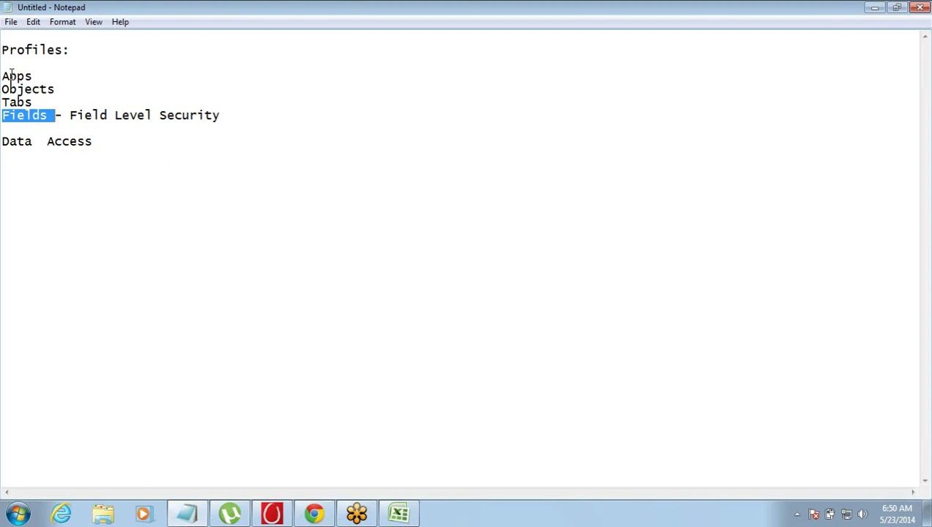
drag(4, 76, 57, 126)
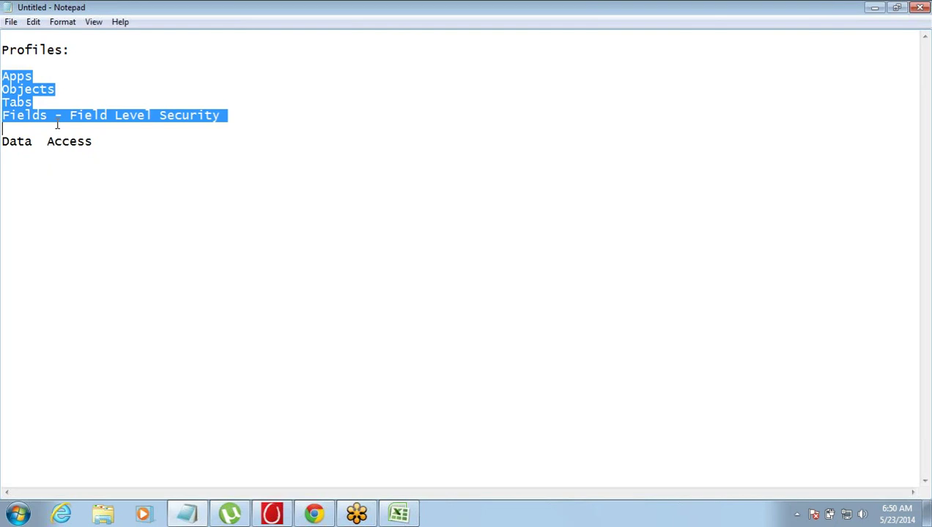
key(Down)
key(Down)
key(Return)
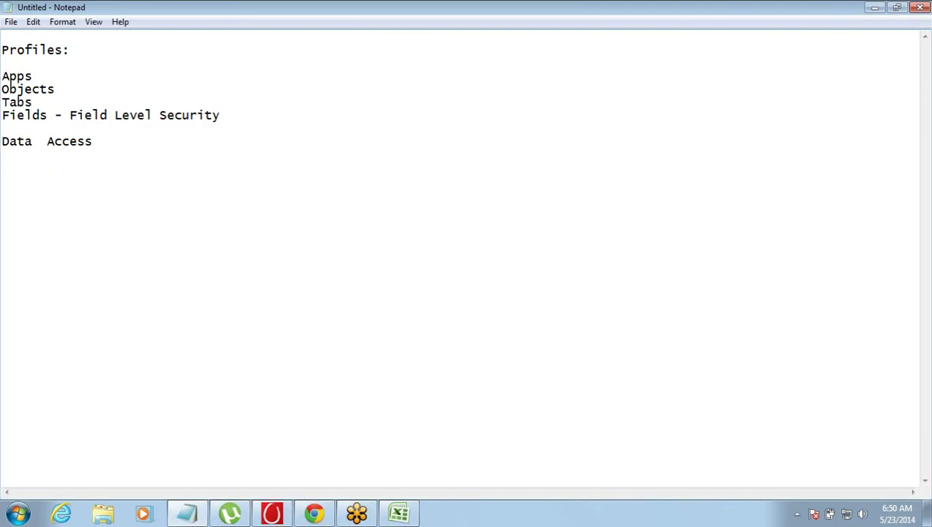
text(Sharing Settings)
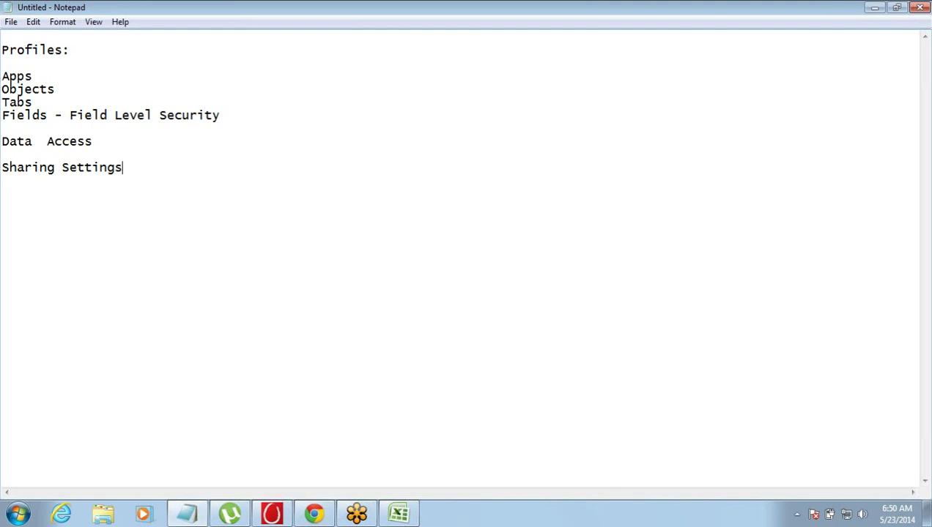
key(BackSpace)
text(:)
Switch back to the Excel workbook and review which client share belongs to each person in rows 4 and 5.
click(401, 514)
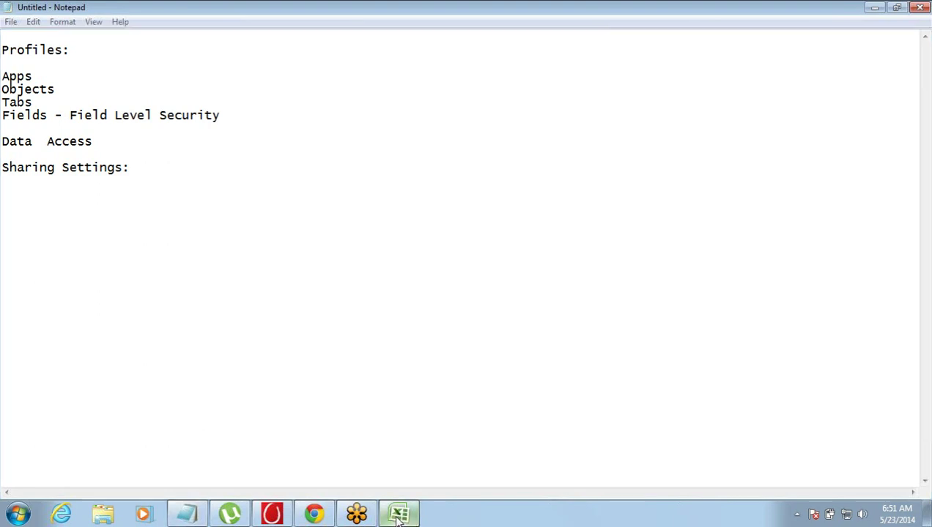
click(121, 211)
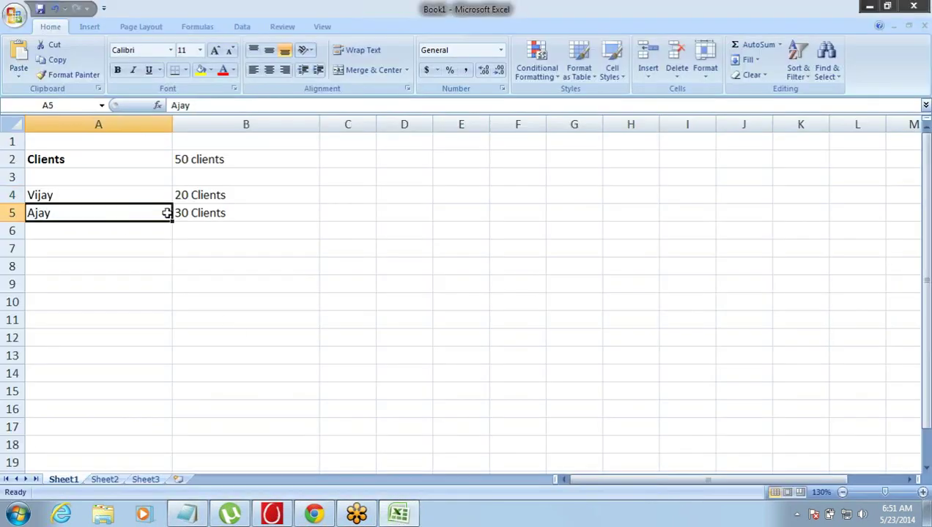
click(210, 214)
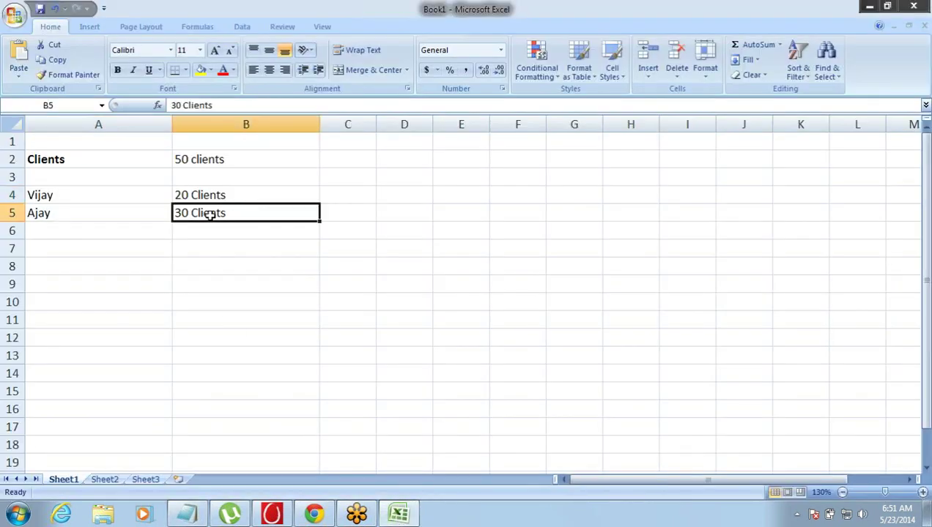
click(136, 211)
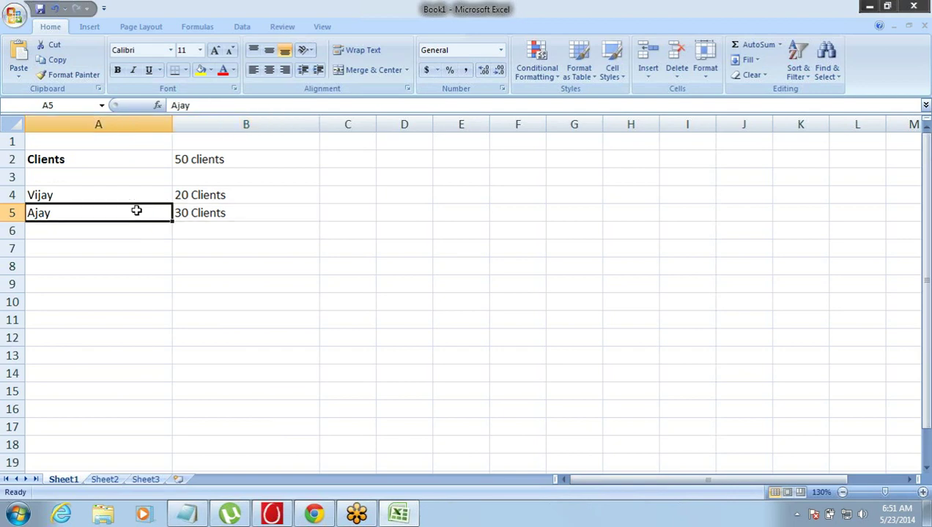
click(228, 195)
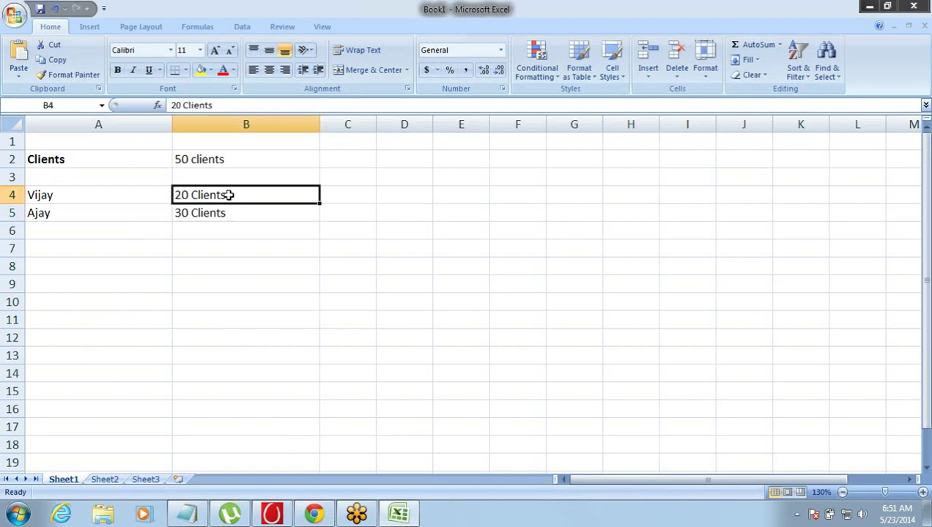
click(123, 198)
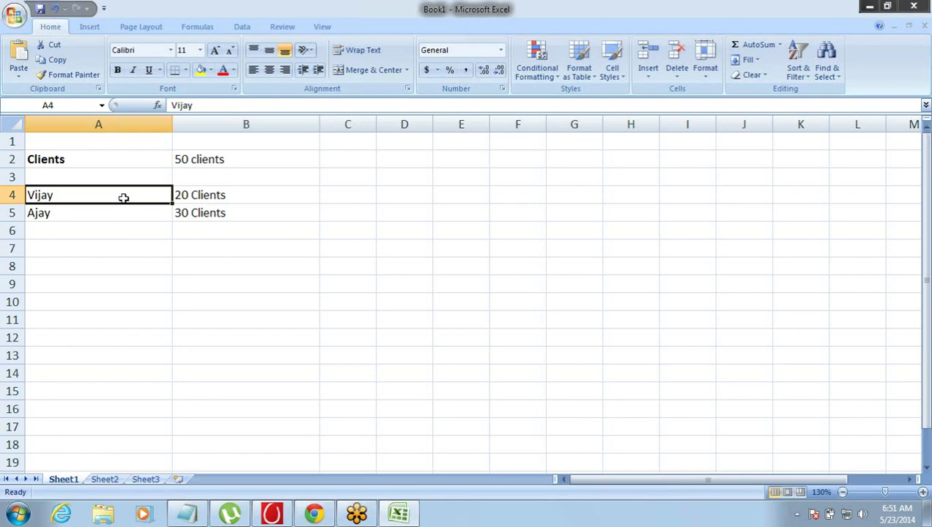